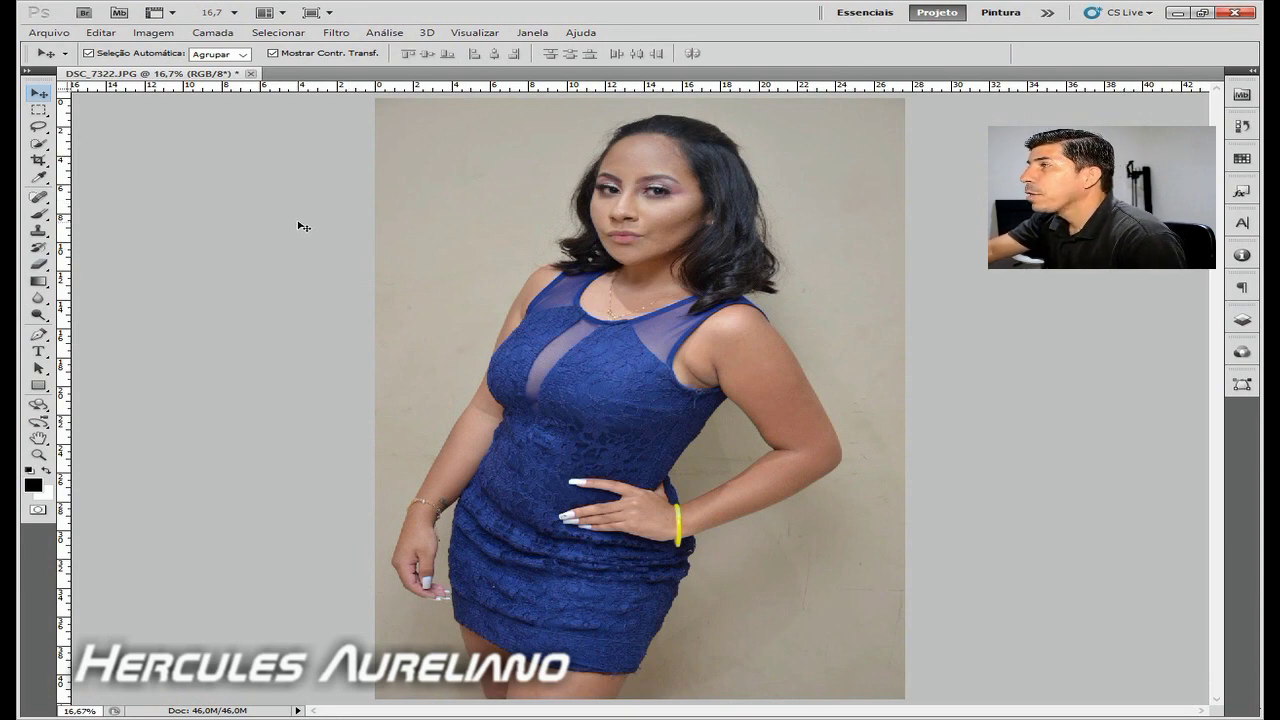
Apply a Curves adjustment with a midpoint raised to input 158, output 179.
{"action": "left_click", "coordinate": [153, 32]}
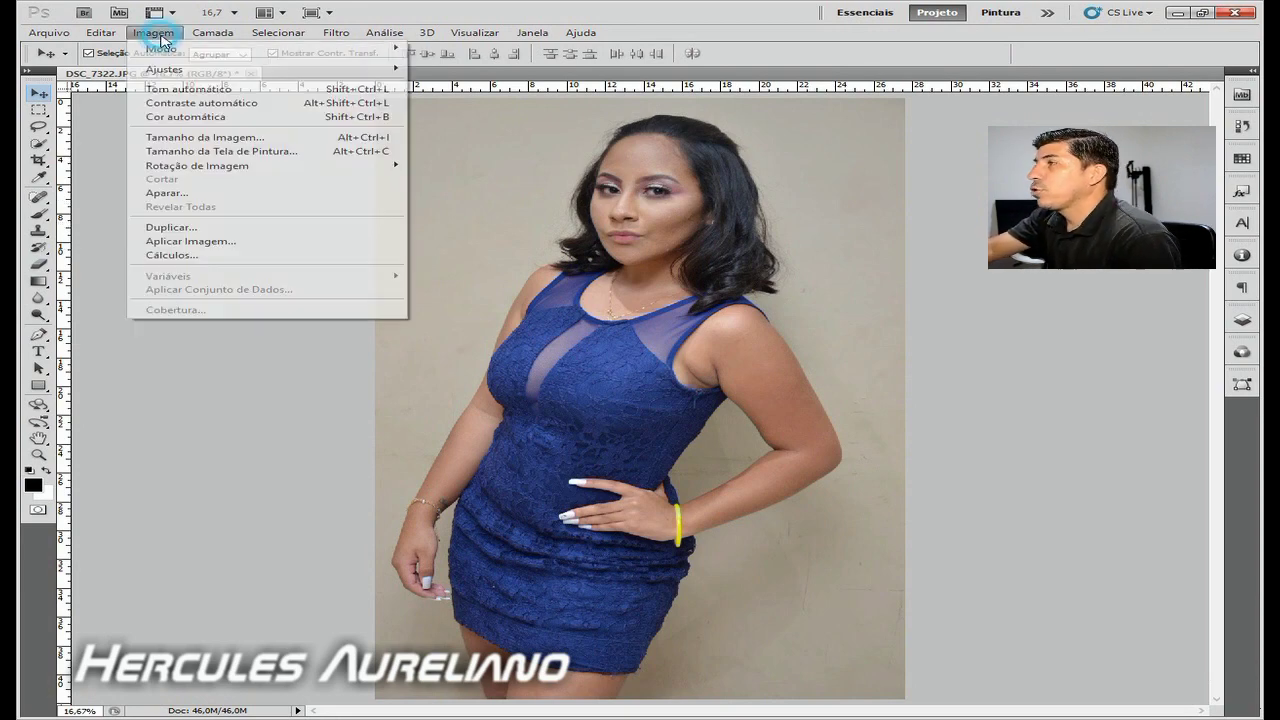
{"action": "mouse_move", "coordinate": [200, 68]}
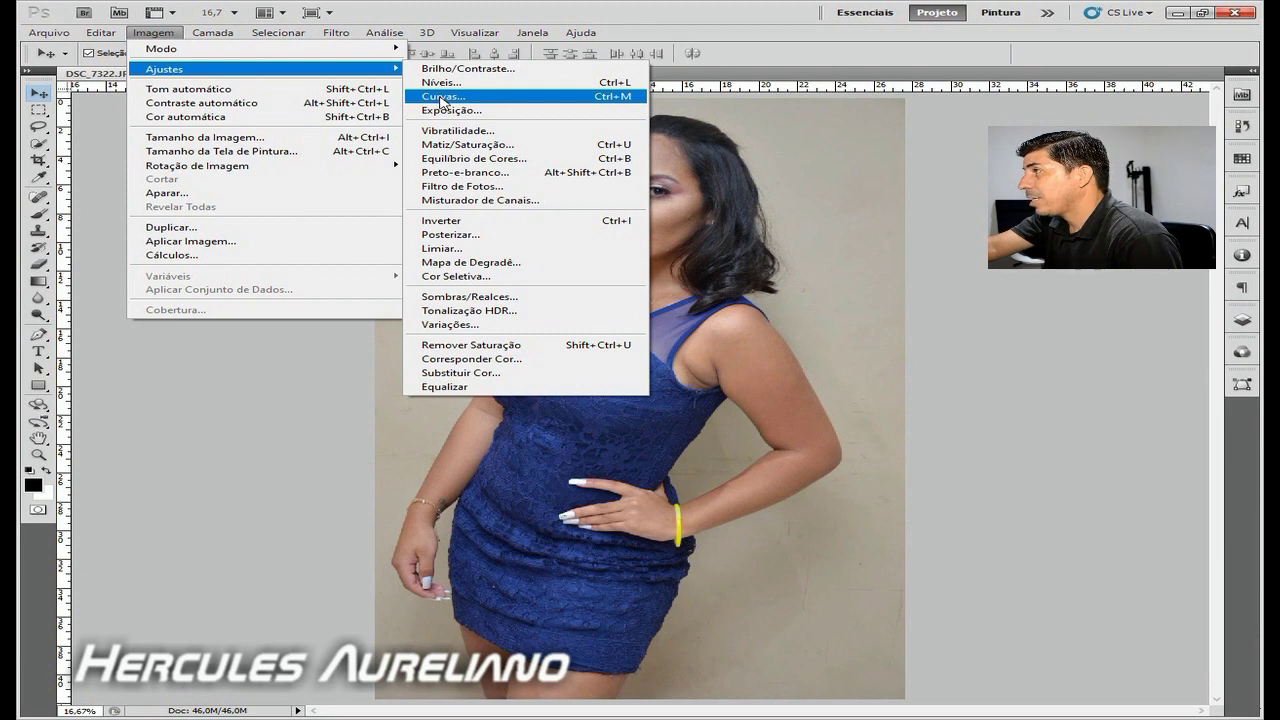
{"action": "left_click", "coordinate": [441, 97]}
{"action": "mouse_move", "coordinate": [613, 139]}
{"action": "left_mouse_down"}
{"action": "mouse_move", "coordinate": [368, 333]}
{"action": "mouse_move", "coordinate": [341, 330]}
{"action": "left_mouse_up"}
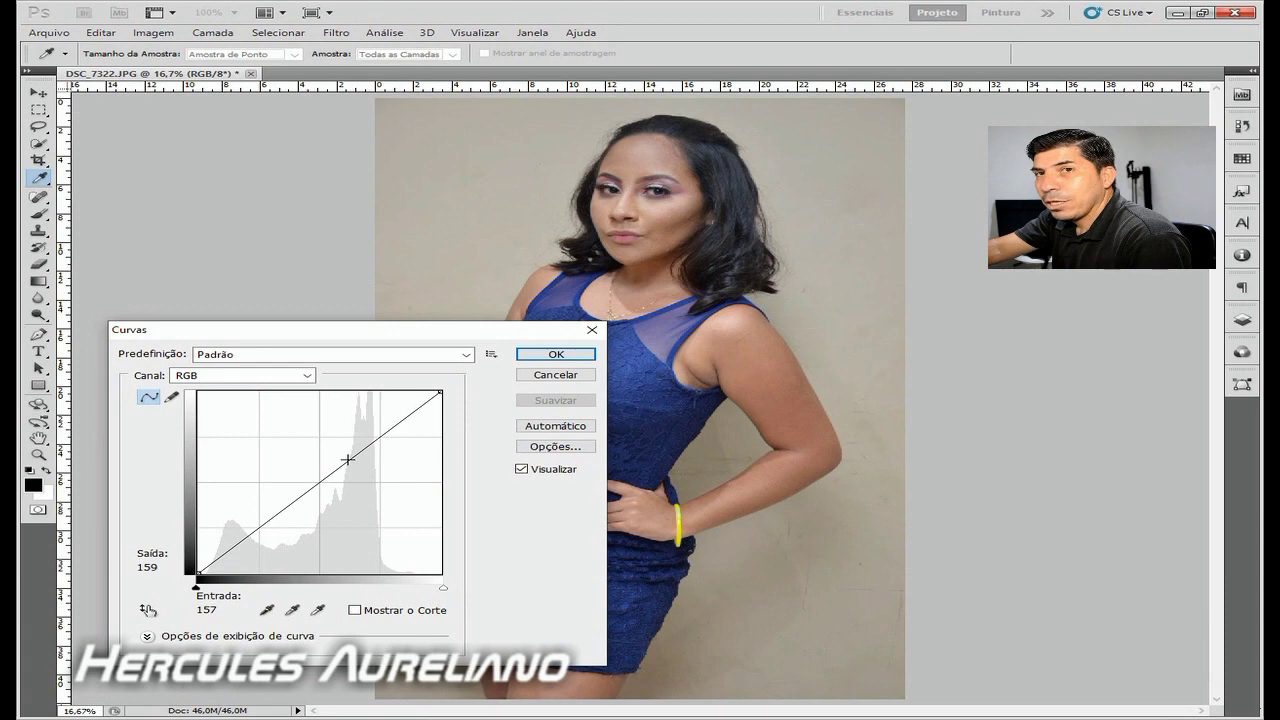
{"action": "left_click", "coordinate": [347, 459]}
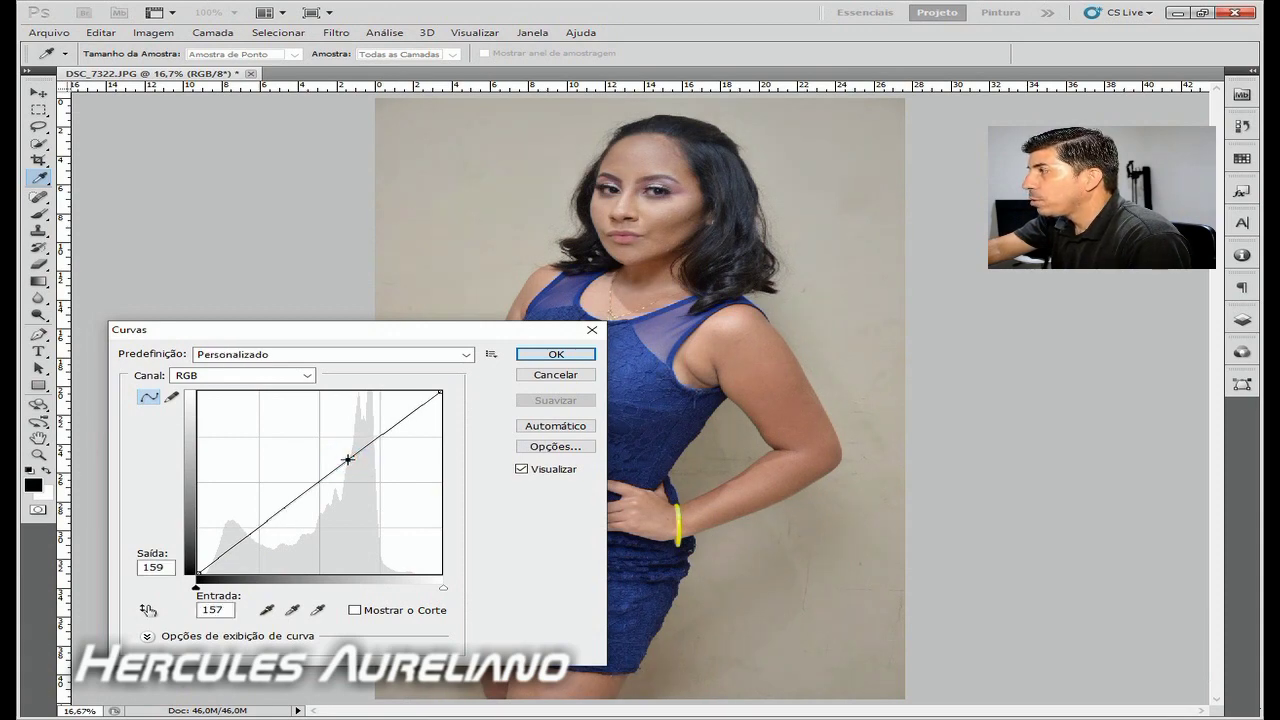
{"action": "left_click_drag", "start_coordinate": [347, 459], "coordinate": [344, 451]}
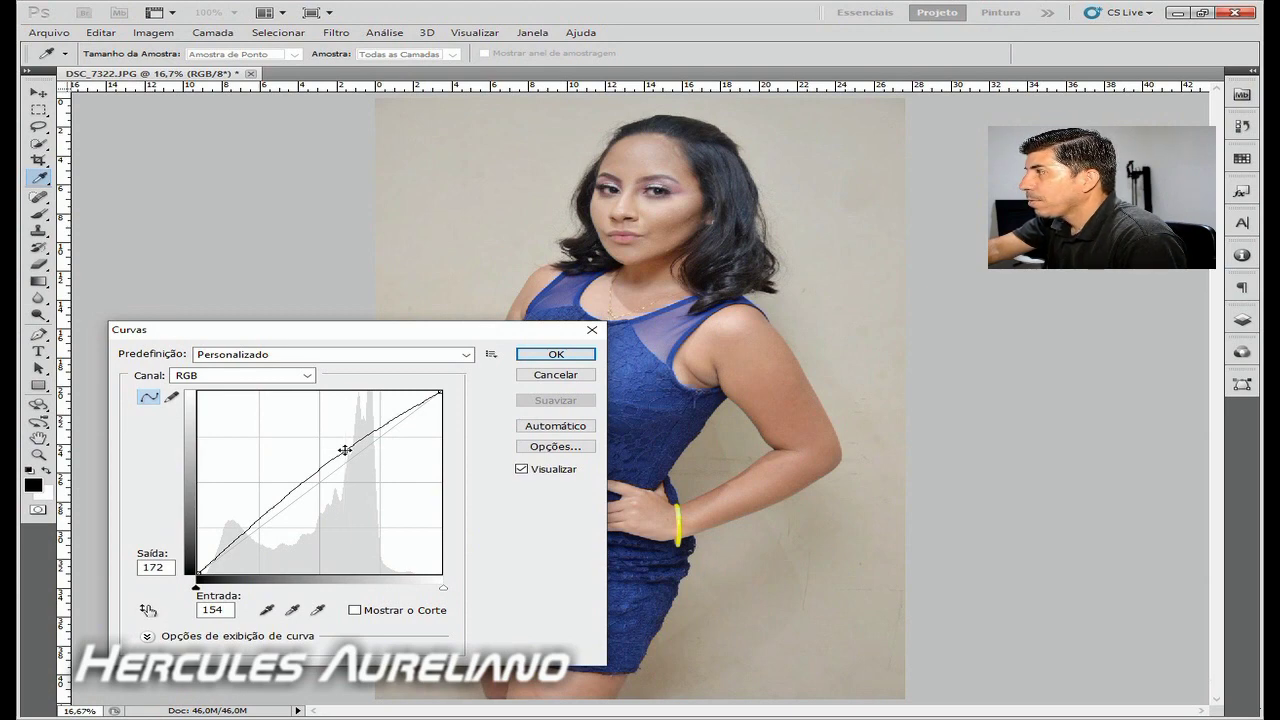
{"action": "left_click_drag", "start_coordinate": [344, 451], "coordinate": [347, 445]}
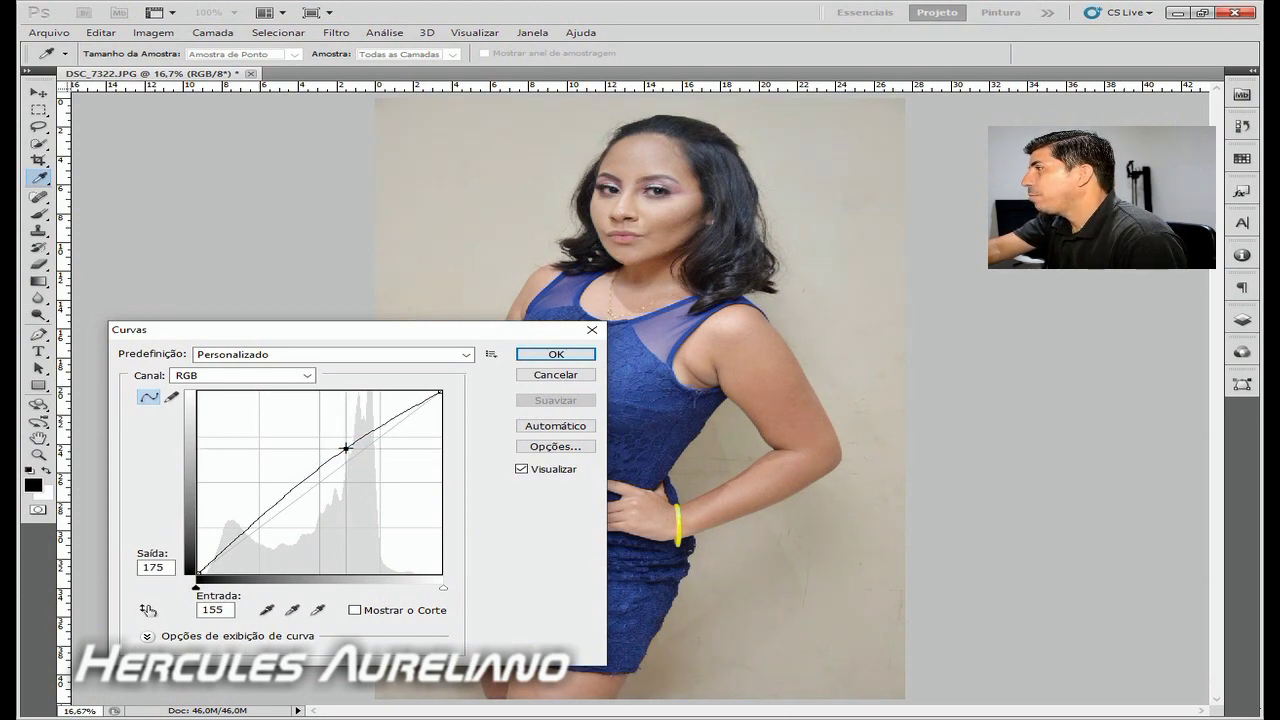
{"action": "left_click_drag", "start_coordinate": [347, 445], "coordinate": [349, 445]}
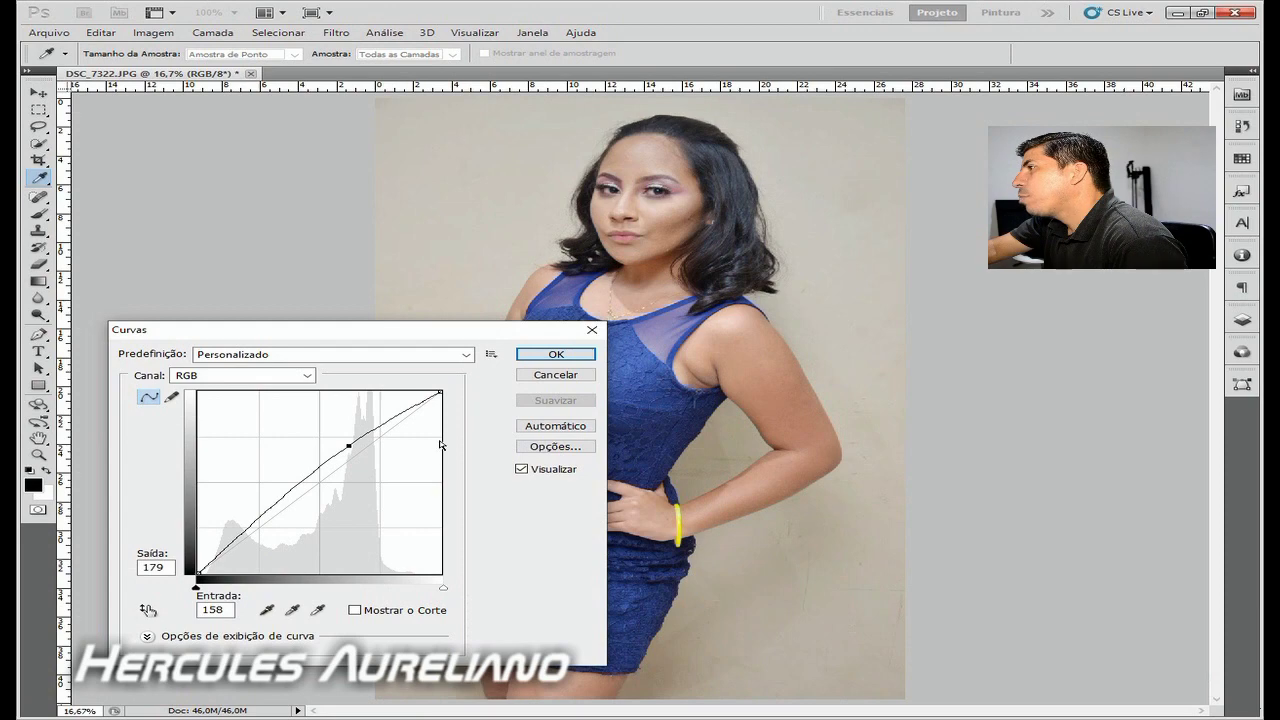
{"action": "left_click", "coordinate": [556, 354]}
{"action": "key", "text": "v"}
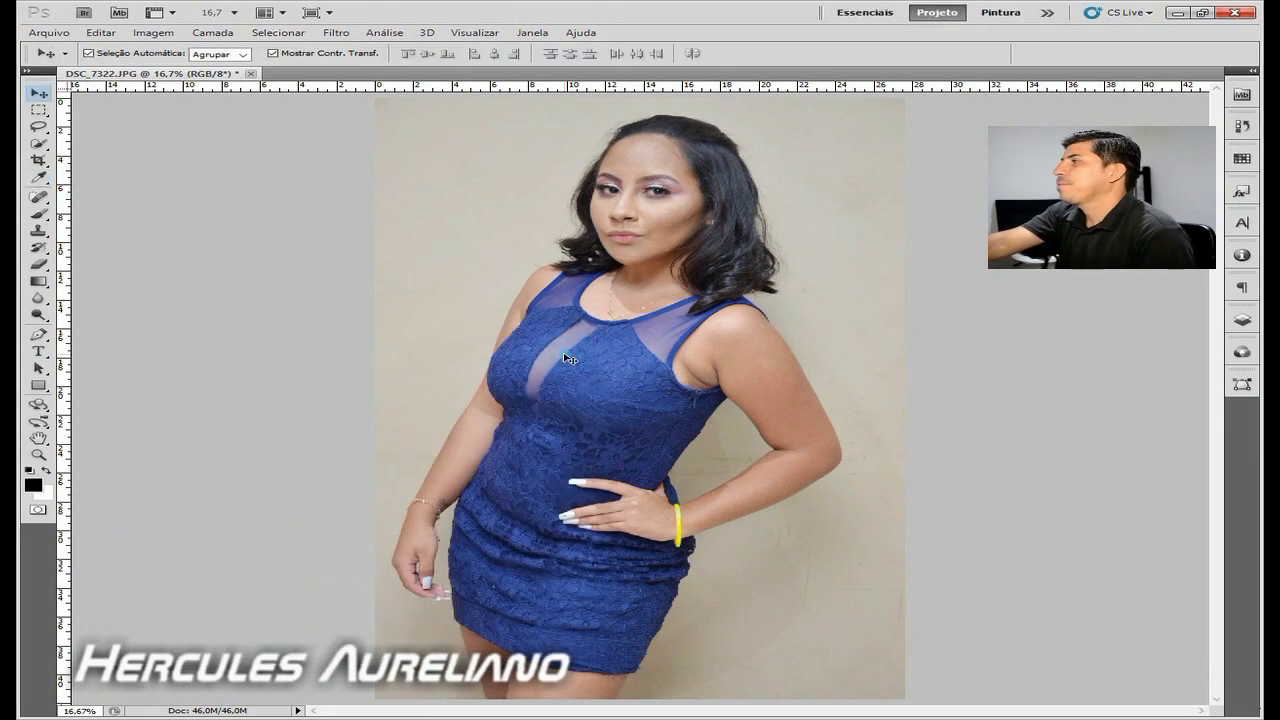
Shift the portrait's midtones toward yellow in the Color Balance dialog.
{"action": "left_click", "coordinate": [154, 33]}
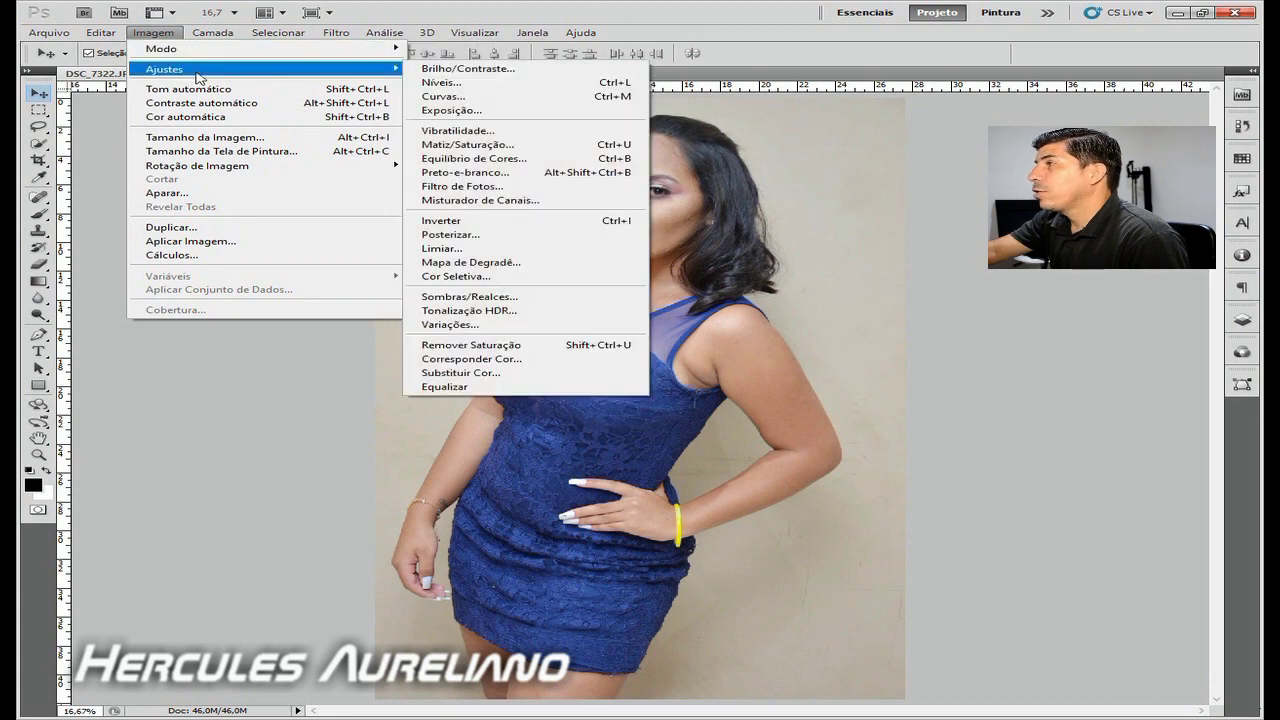
{"action": "mouse_move", "coordinate": [165, 69]}
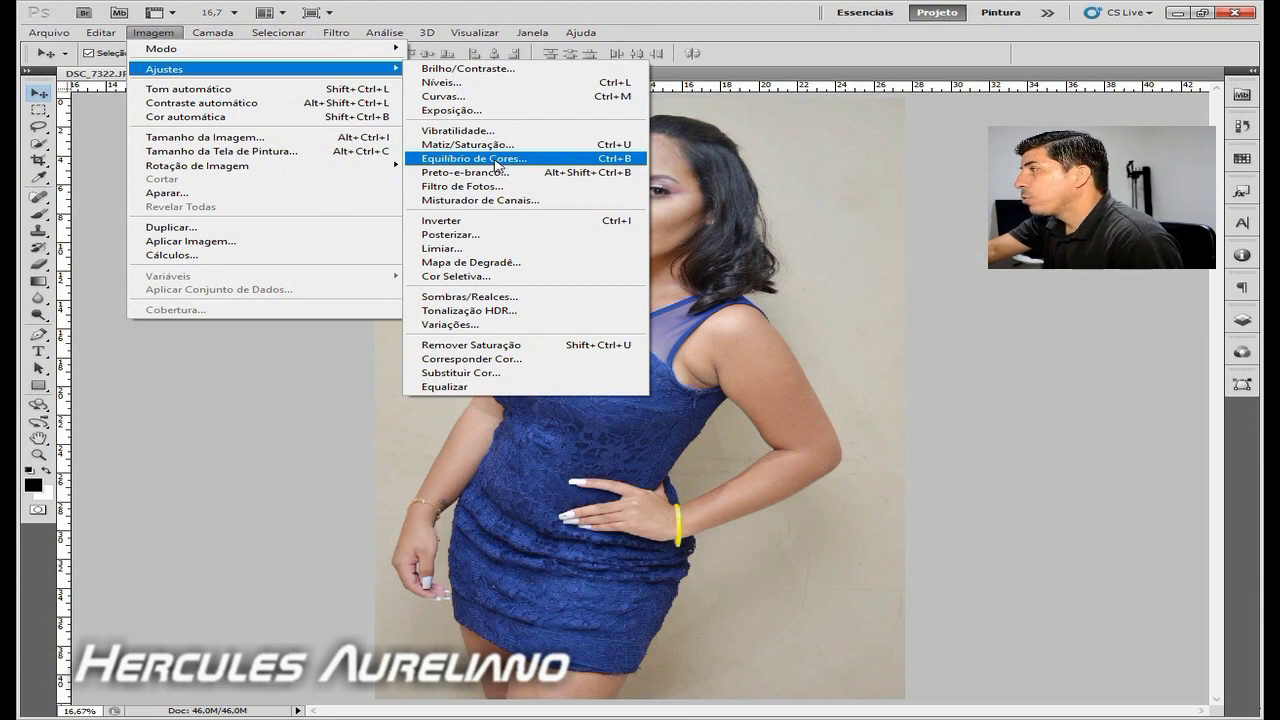
{"action": "left_click", "coordinate": [497, 162]}
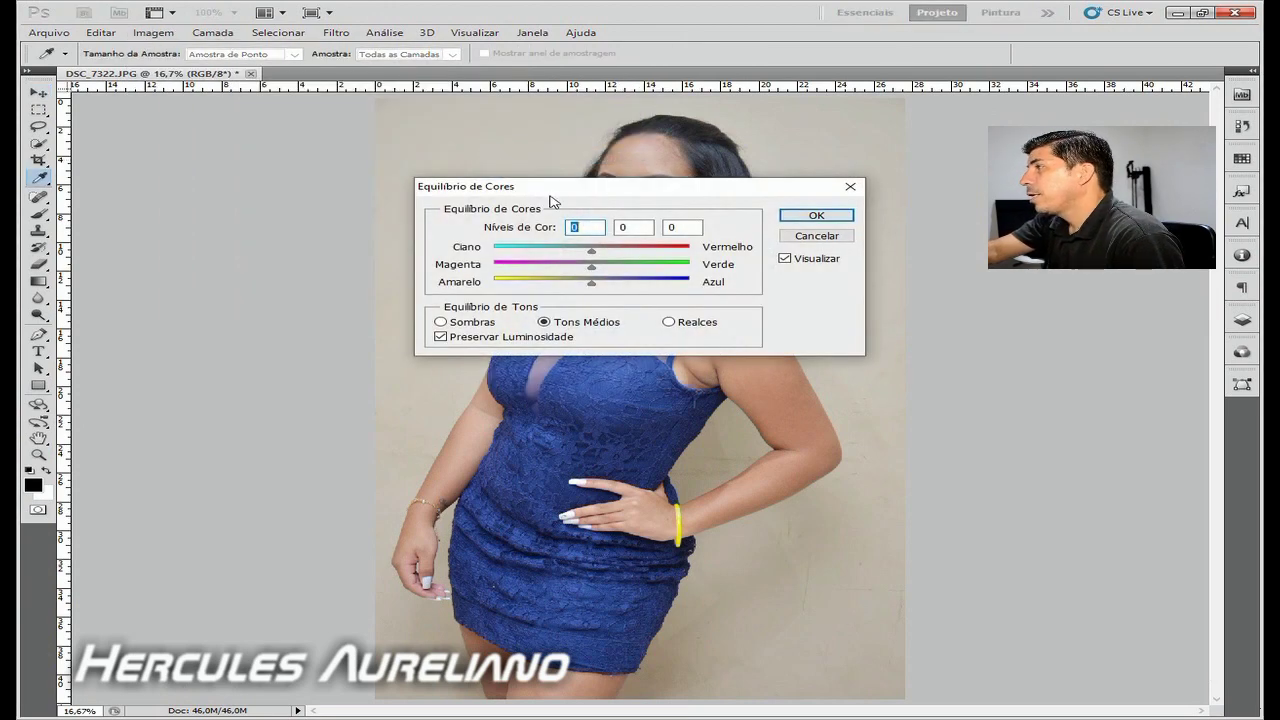
{"action": "mouse_move", "coordinate": [558, 190]}
{"action": "left_mouse_down"}
{"action": "mouse_move", "coordinate": [300, 284]}
{"action": "mouse_move", "coordinate": [253, 255]}
{"action": "mouse_move", "coordinate": [240, 207]}
{"action": "left_mouse_up"}
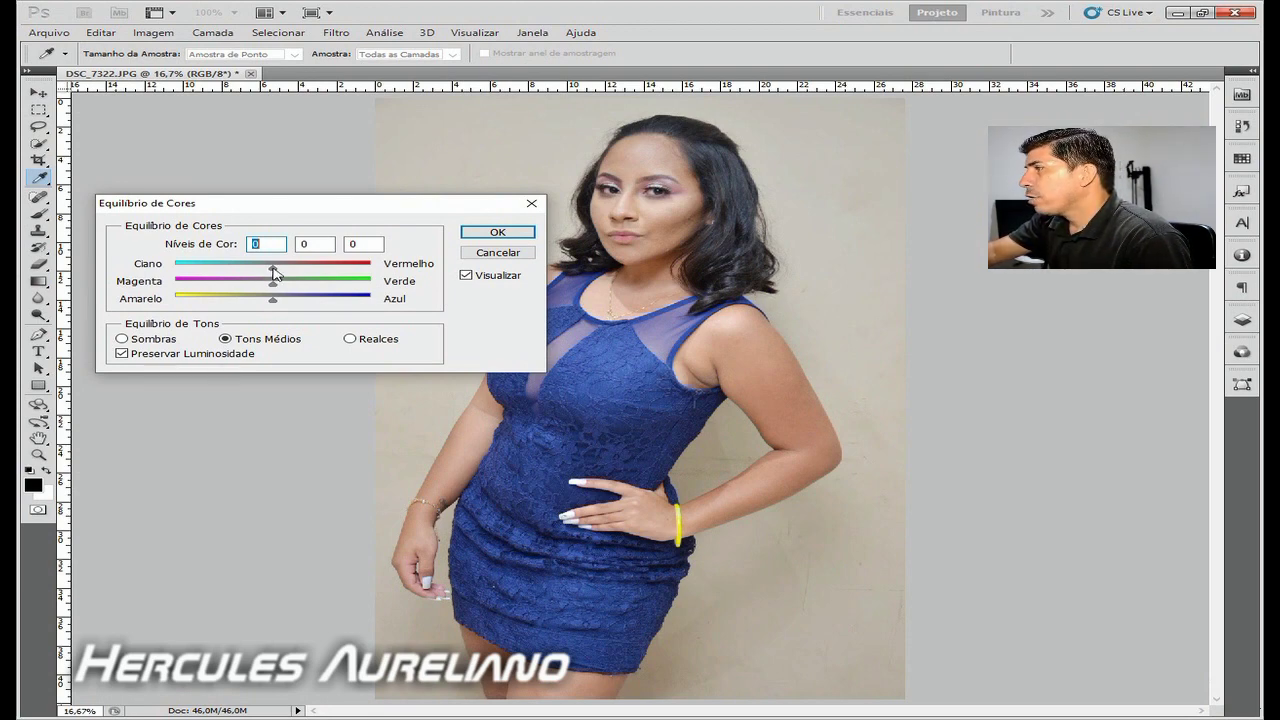
{"action": "left_click_drag", "start_coordinate": [273, 301], "coordinate": [271, 302]}
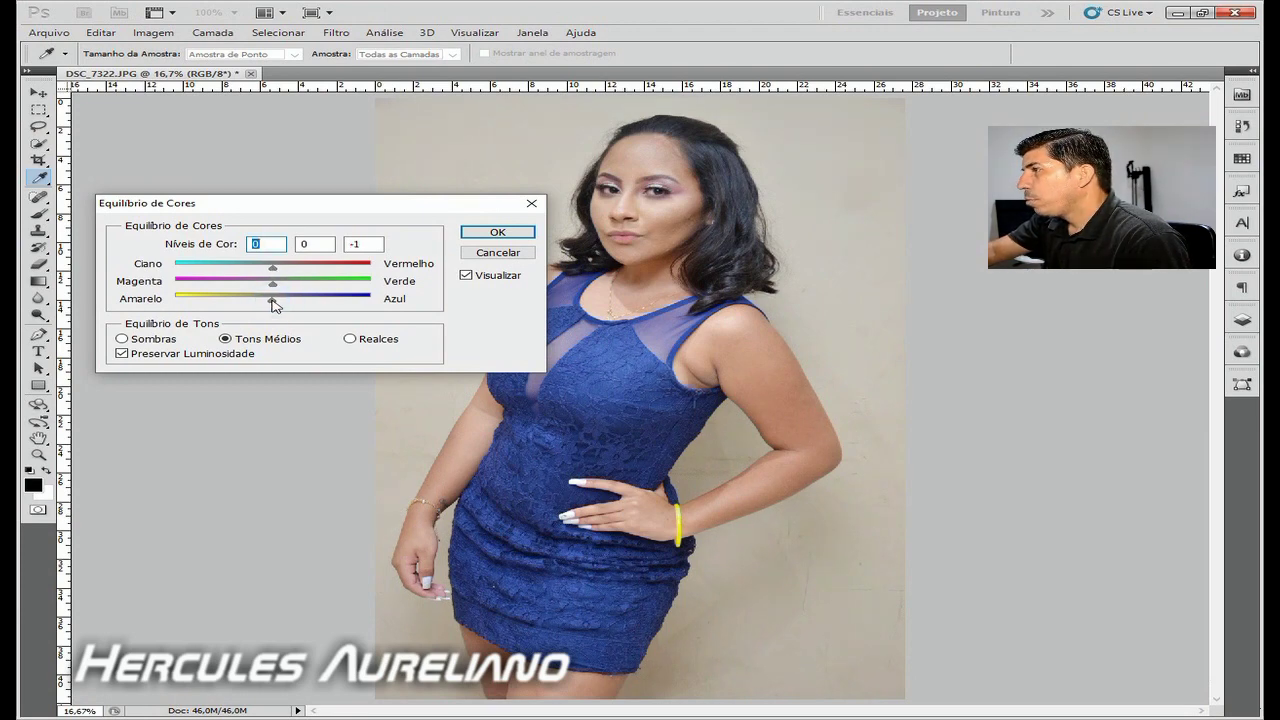
{"action": "left_click_drag", "start_coordinate": [271, 301], "coordinate": [267, 301]}
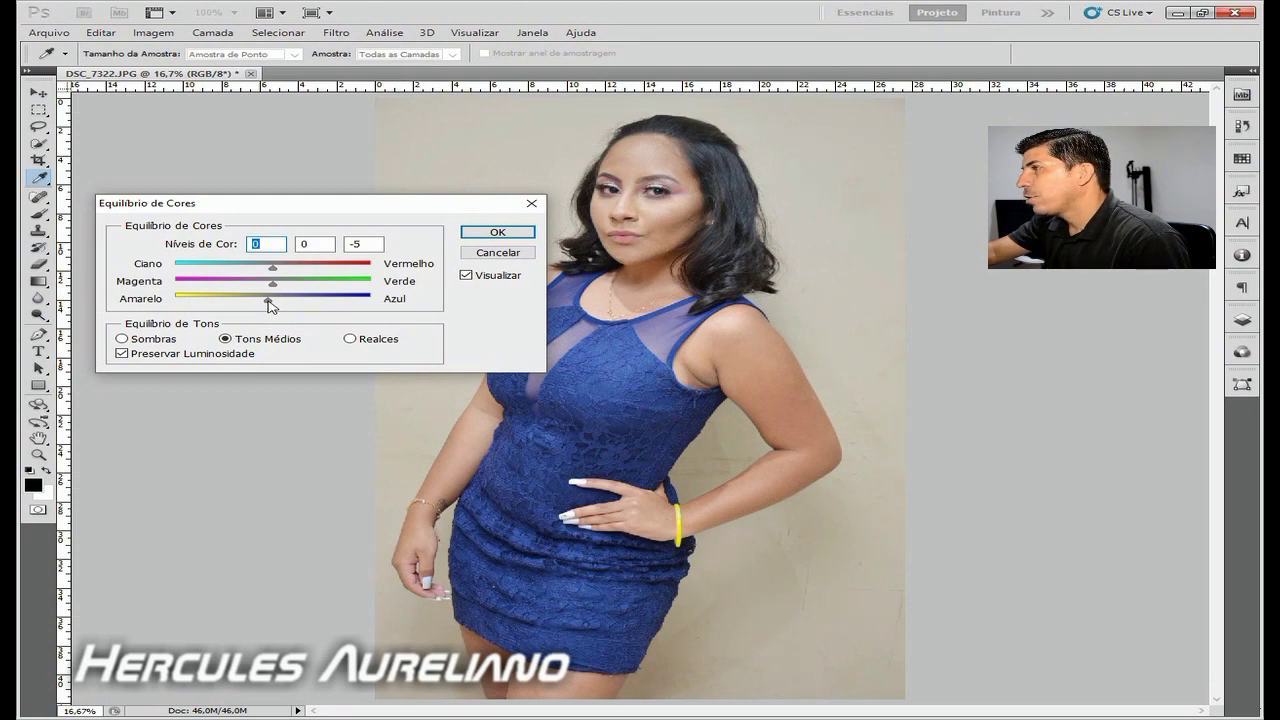
{"action": "left_click_drag", "start_coordinate": [267, 301], "coordinate": [264, 301]}
{"action": "left_click", "coordinate": [265, 302]}
Fine-tune the midtone red and green levels to finish at +4, +1, −12, and apply.
{"action": "left_click_drag", "start_coordinate": [274, 271], "coordinate": [279, 271]}
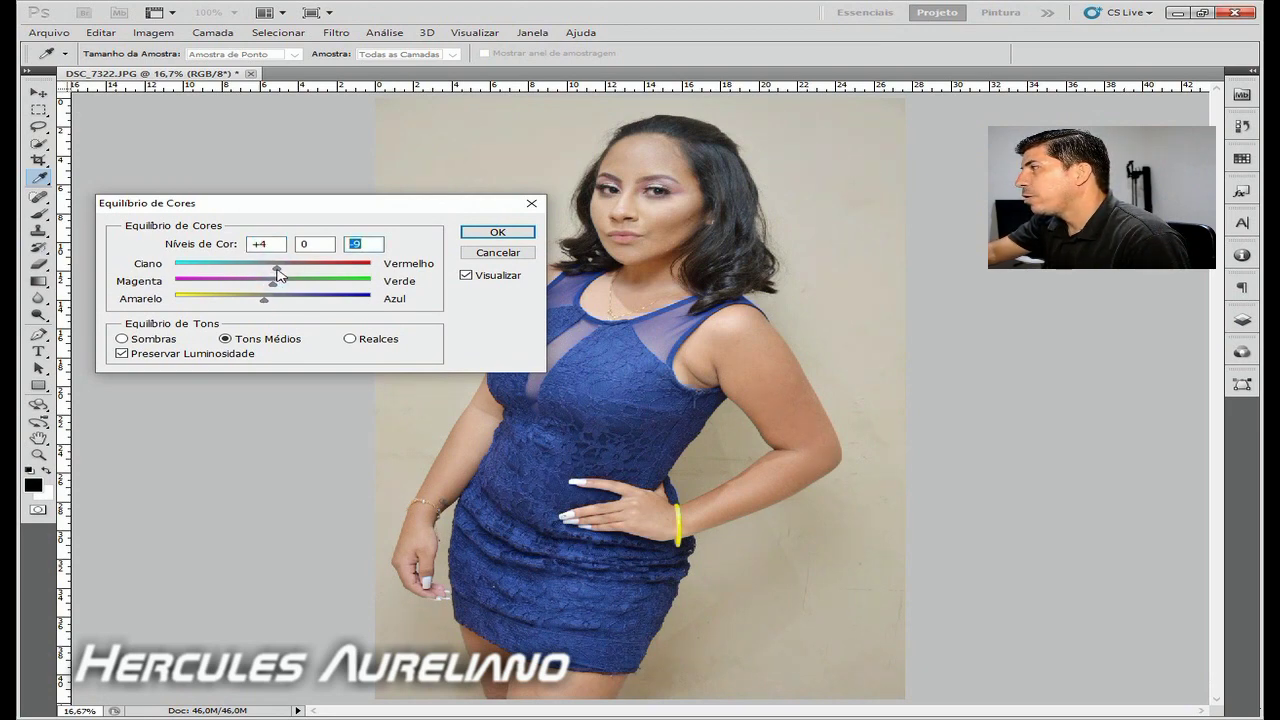
{"action": "left_click_drag", "start_coordinate": [273, 282], "coordinate": [276, 286]}
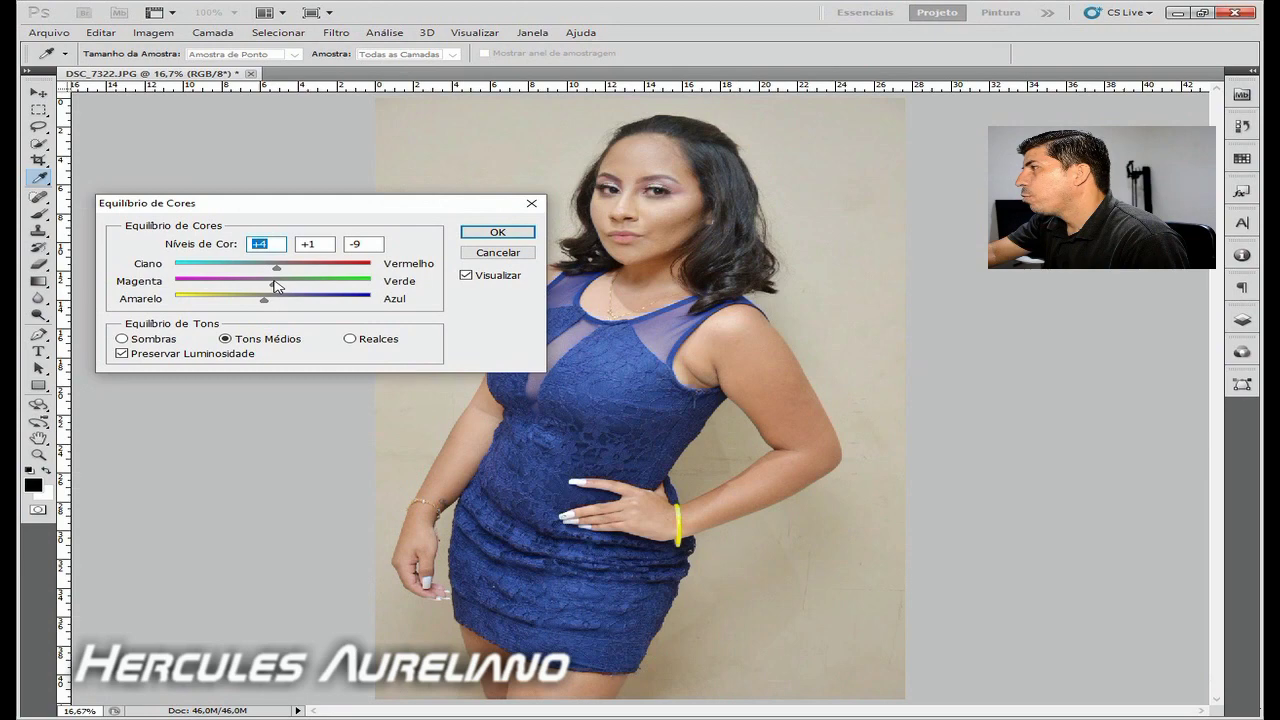
{"action": "left_click_drag", "start_coordinate": [277, 286], "coordinate": [274, 286]}
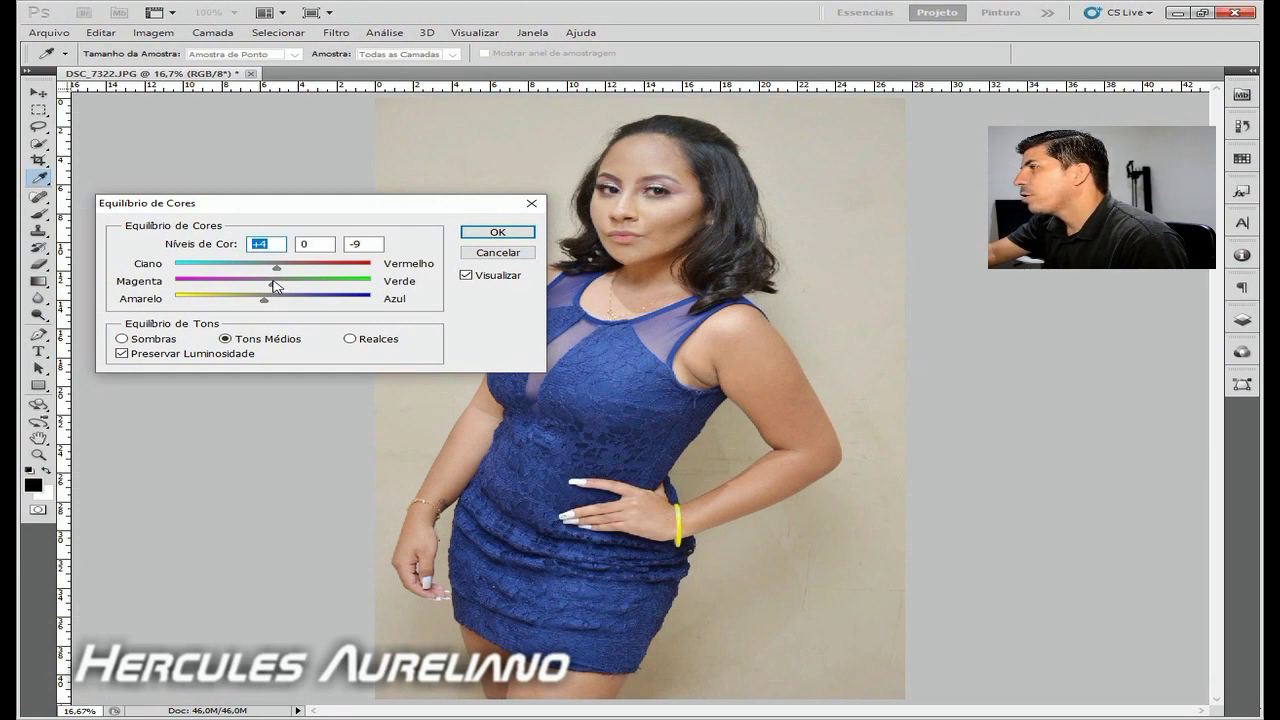
{"action": "left_click_drag", "start_coordinate": [276, 286], "coordinate": [278, 286]}
{"action": "left_click", "coordinate": [277, 286]}
{"action": "left_click_drag", "start_coordinate": [266, 300], "coordinate": [261, 300]}
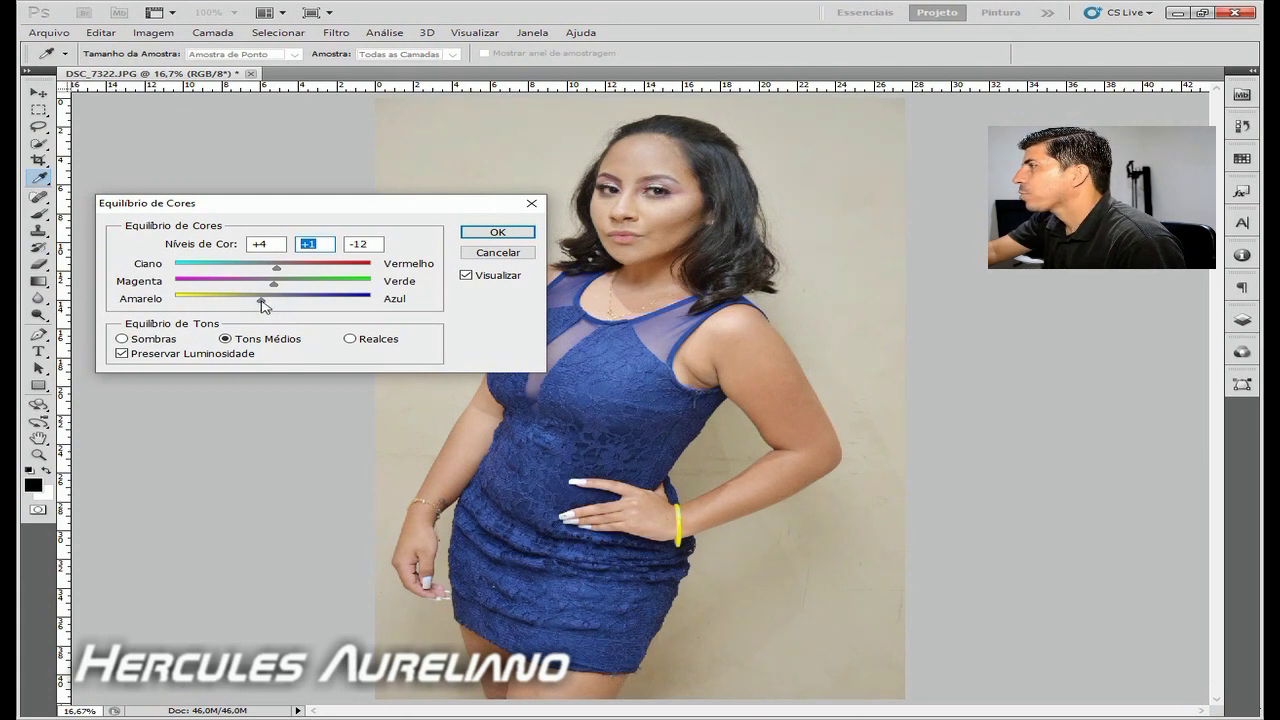
{"action": "key", "text": "Tab"}
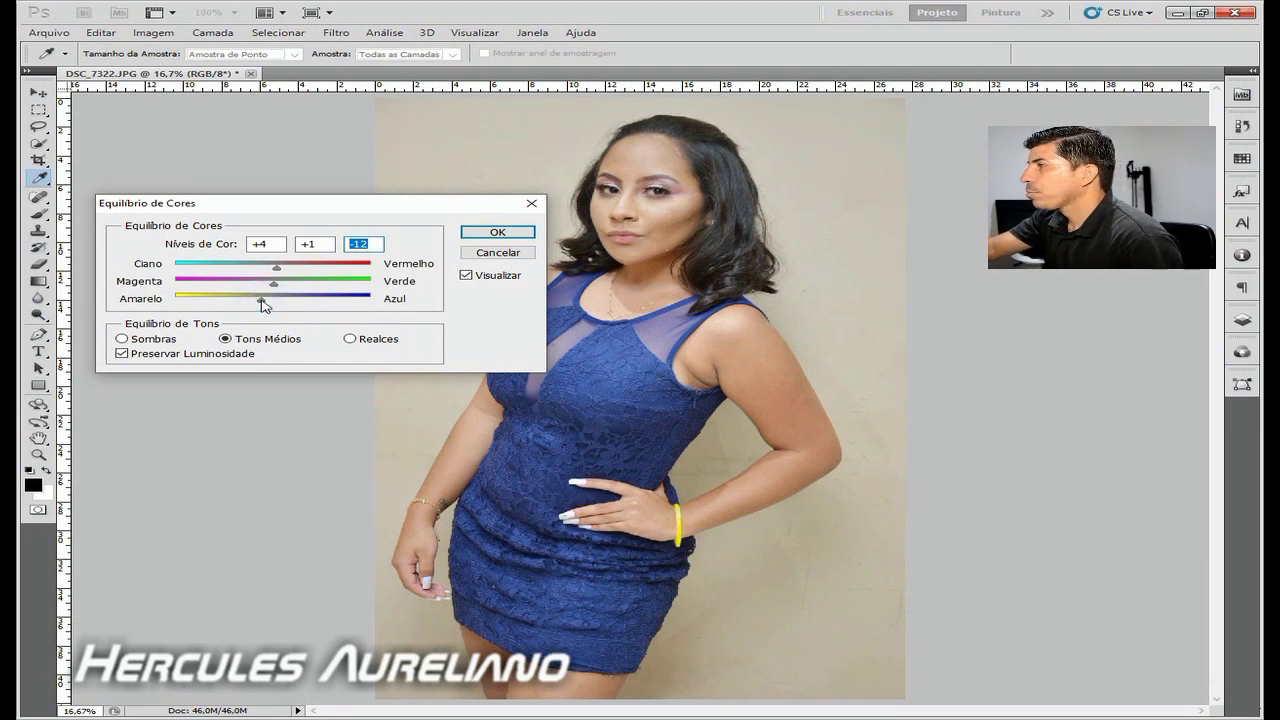
{"action": "left_click", "coordinate": [497, 233]}
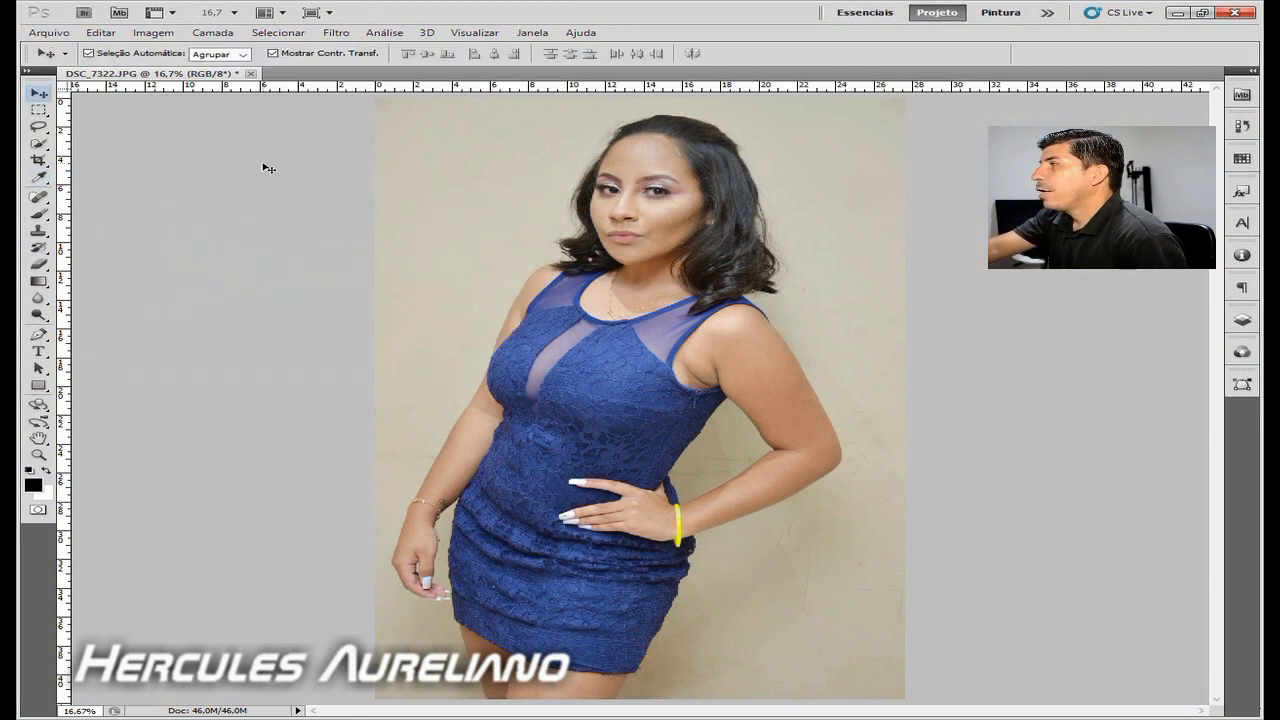
{"action": "left_click", "coordinate": [155, 33]}
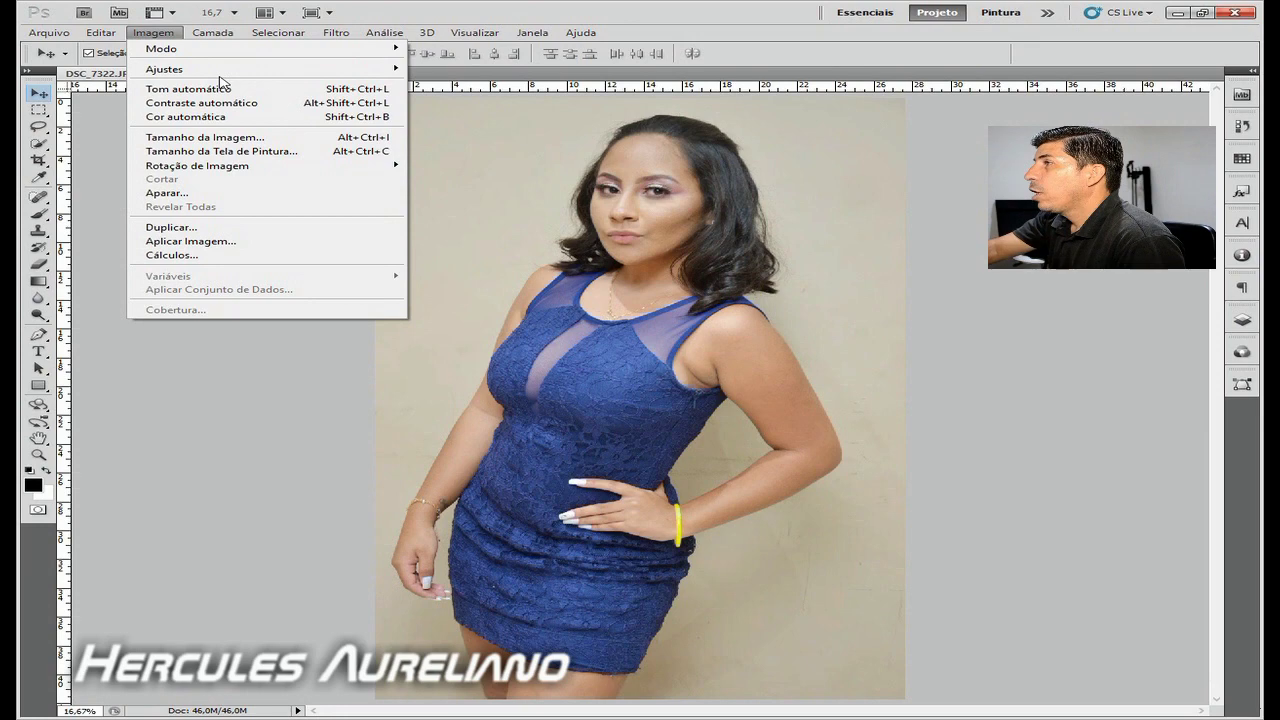
{"action": "mouse_move", "coordinate": [262, 69]}
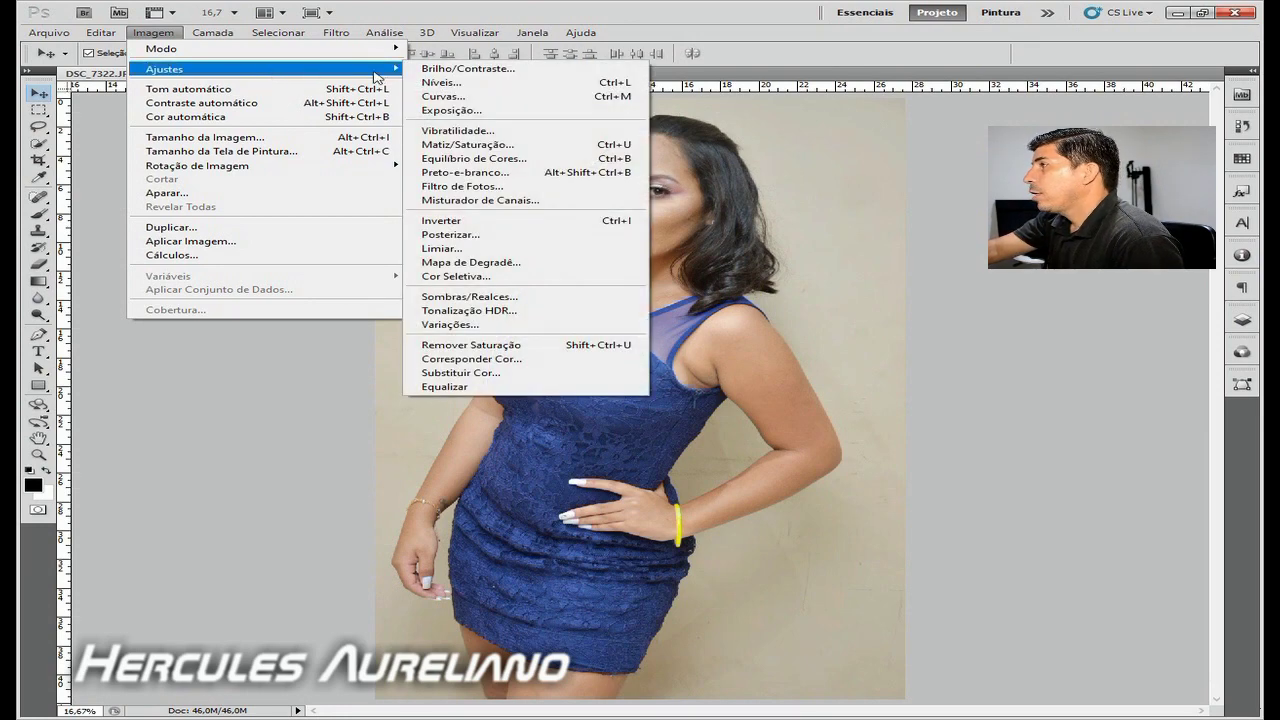
Apply Brightness/Contrast with brightness −7 and contrast 5, then return to the Move tool.
{"action": "left_click", "coordinate": [466, 70]}
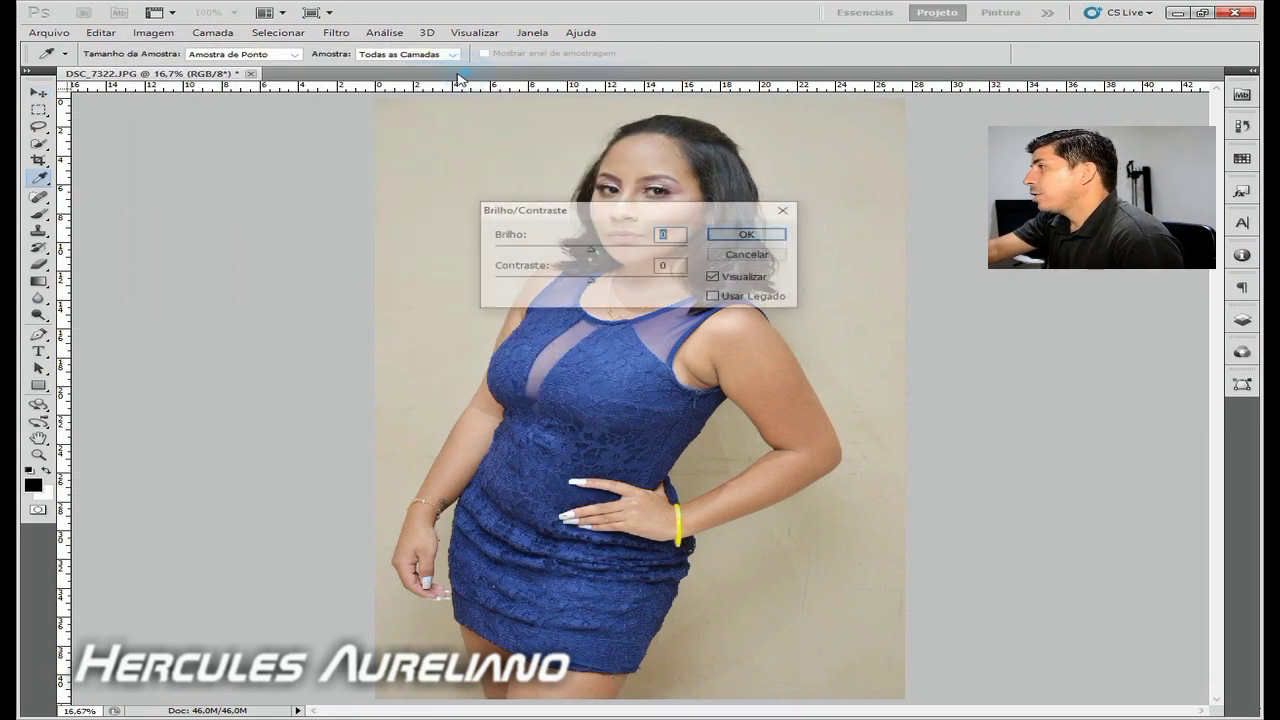
{"action": "mouse_move", "coordinate": [524, 210]}
{"action": "left_mouse_down"}
{"action": "mouse_move", "coordinate": [403, 255]}
{"action": "mouse_move", "coordinate": [186, 197]}
{"action": "left_mouse_up"}
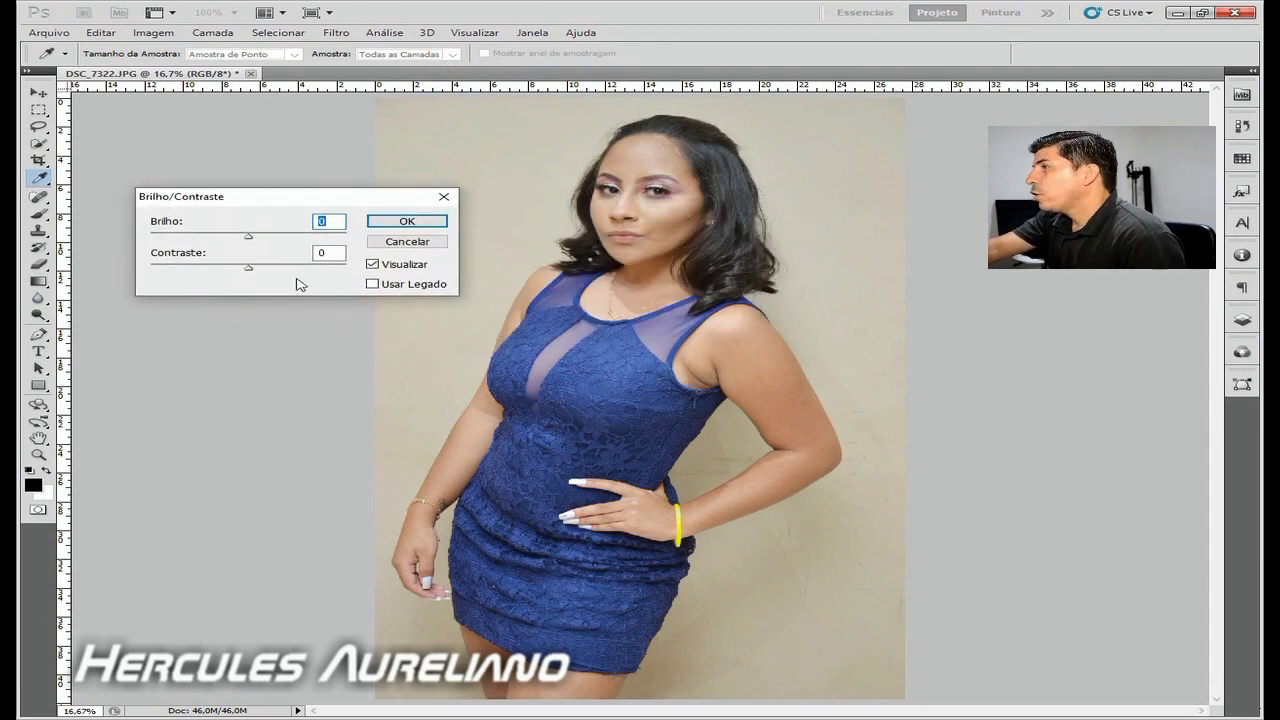
{"action": "left_click_drag", "start_coordinate": [248, 237], "coordinate": [246, 243]}
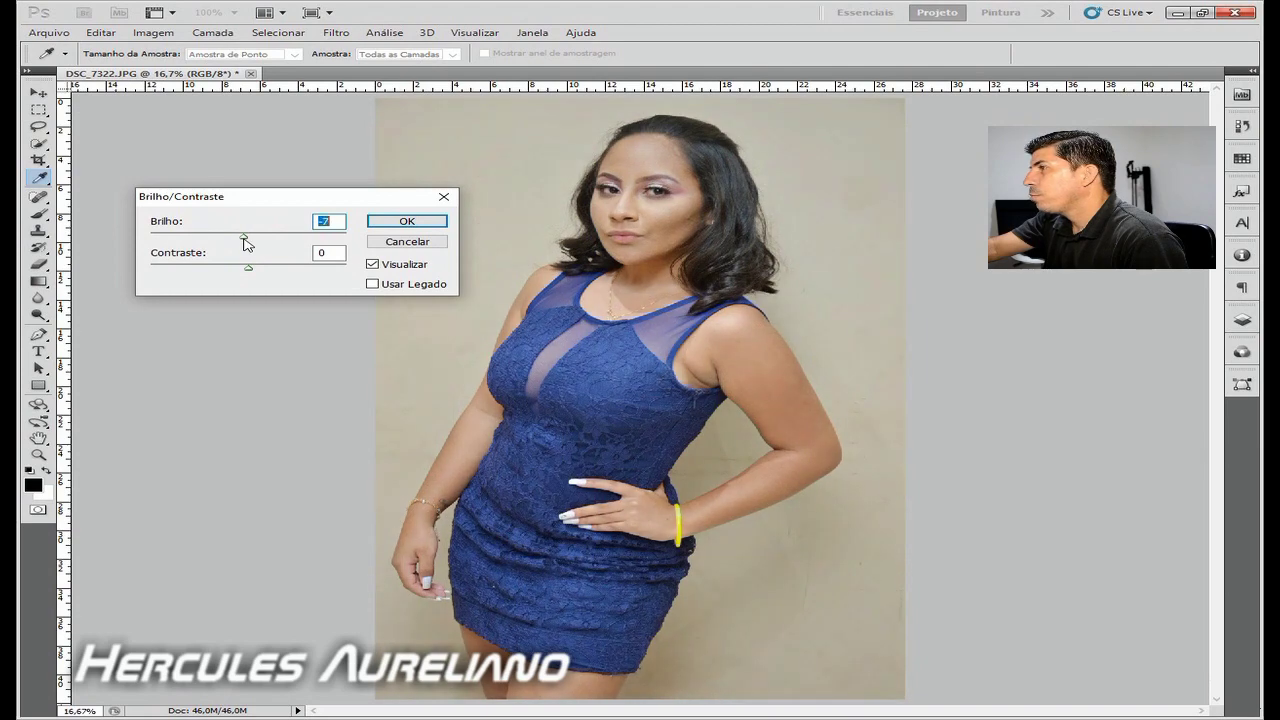
{"action": "left_click_drag", "start_coordinate": [249, 270], "coordinate": [255, 271]}
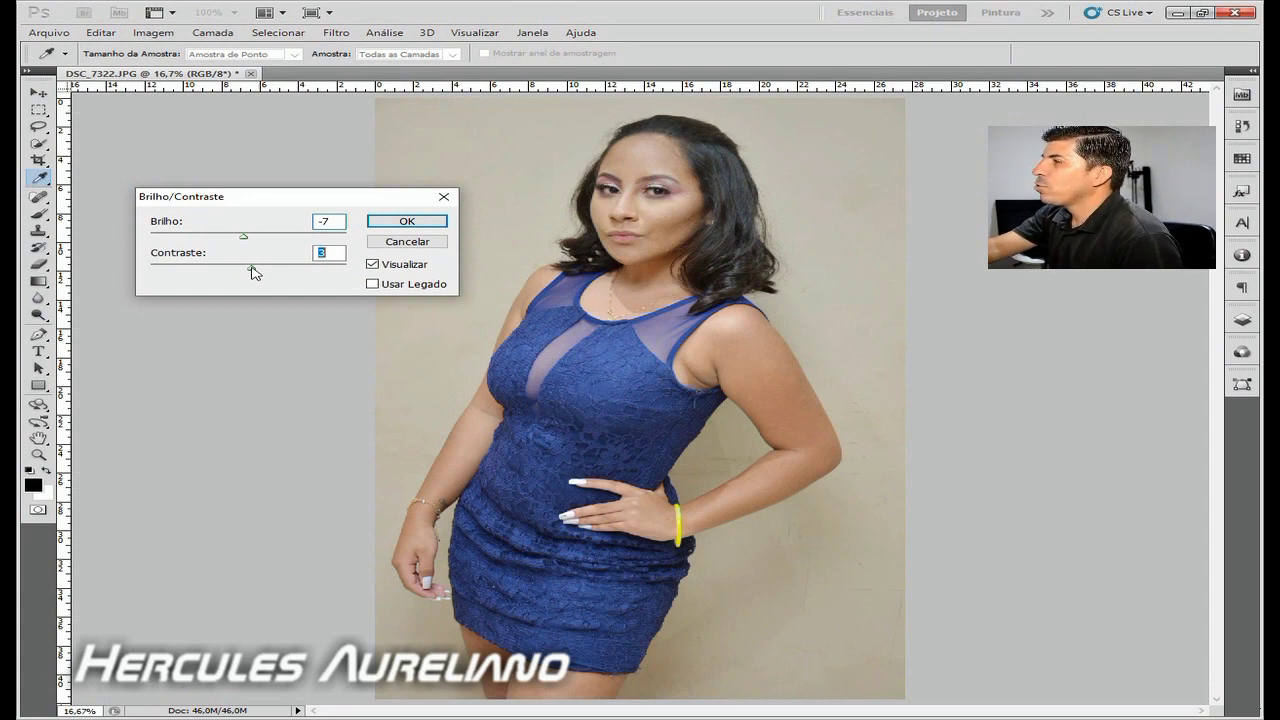
{"action": "left_click_drag", "start_coordinate": [252, 267], "coordinate": [254, 267]}
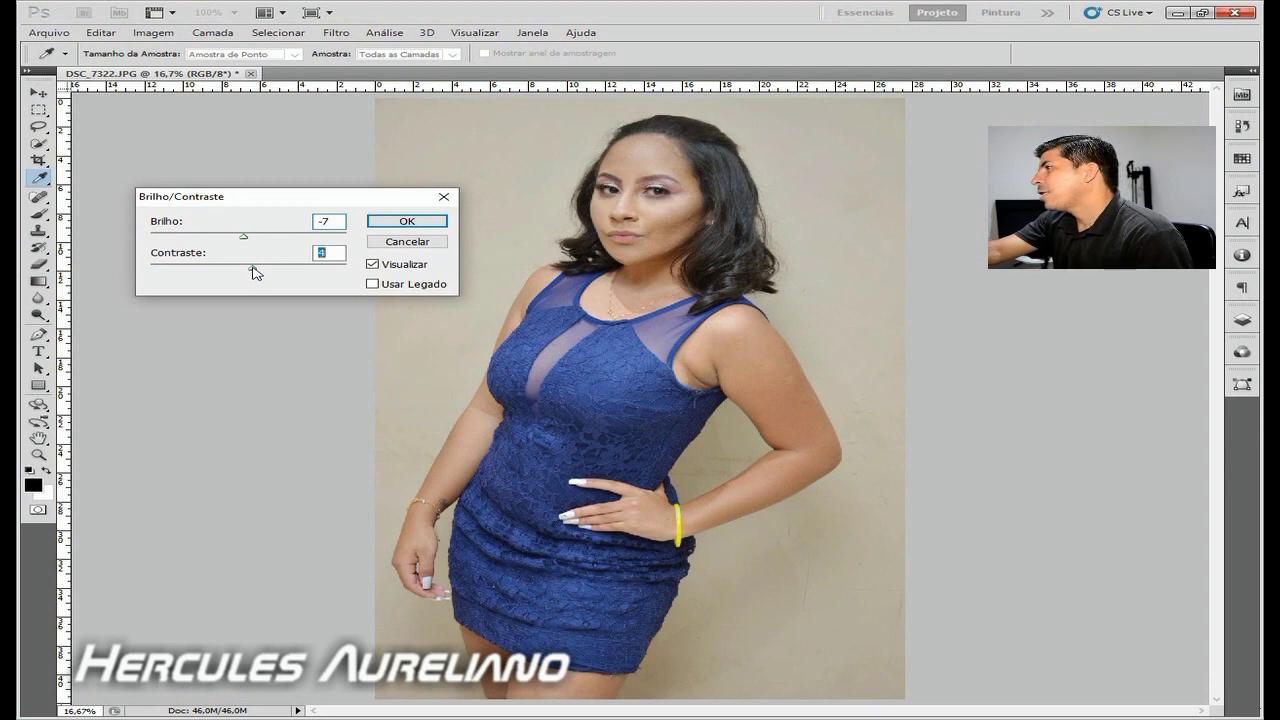
{"action": "left_click_drag", "start_coordinate": [252, 266], "coordinate": [254, 267]}
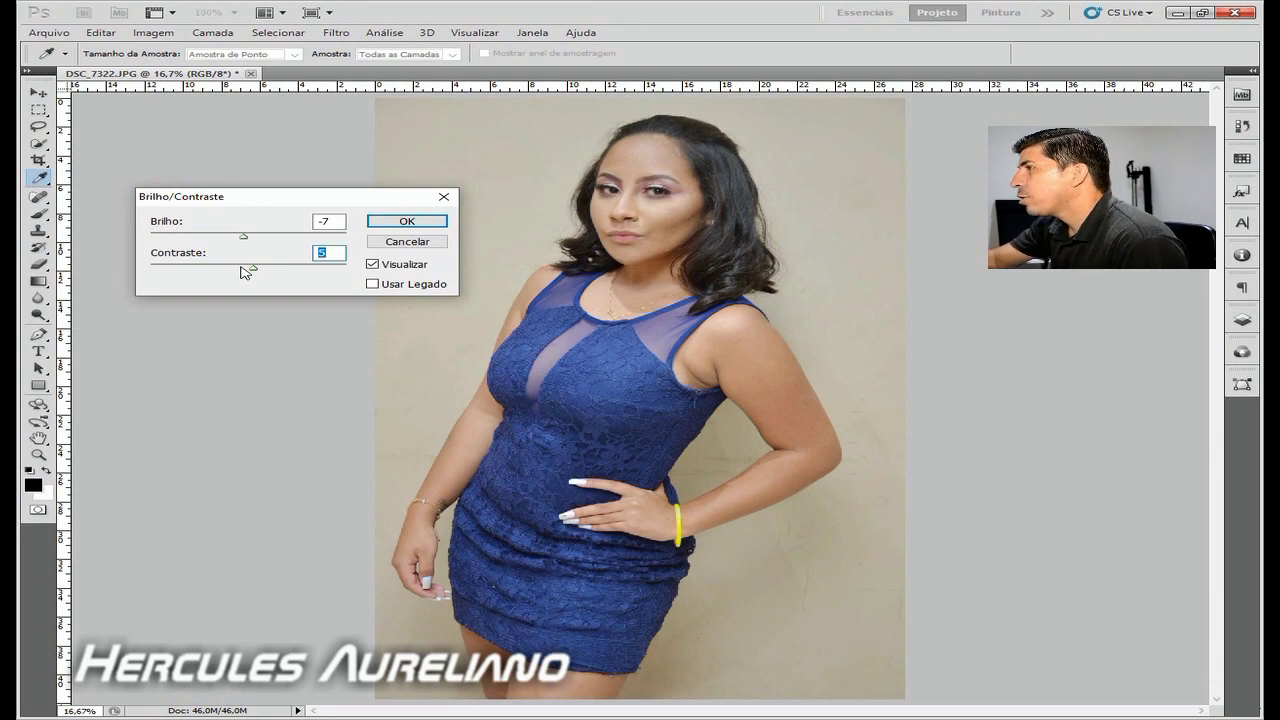
{"action": "left_click", "coordinate": [388, 222]}
{"action": "key", "text": "v"}
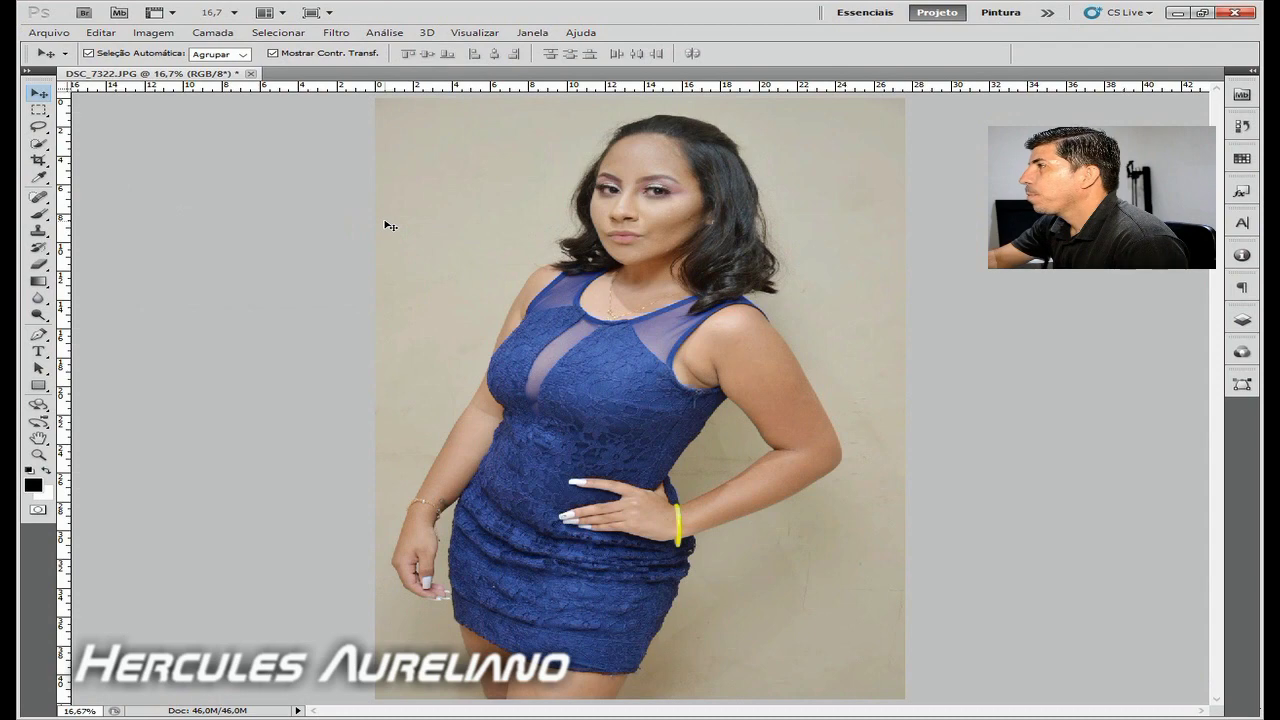
Apply an Exposure adjustment of +0,14, undoing an overshoot along the way.
{"action": "left_click", "coordinate": [153, 33]}
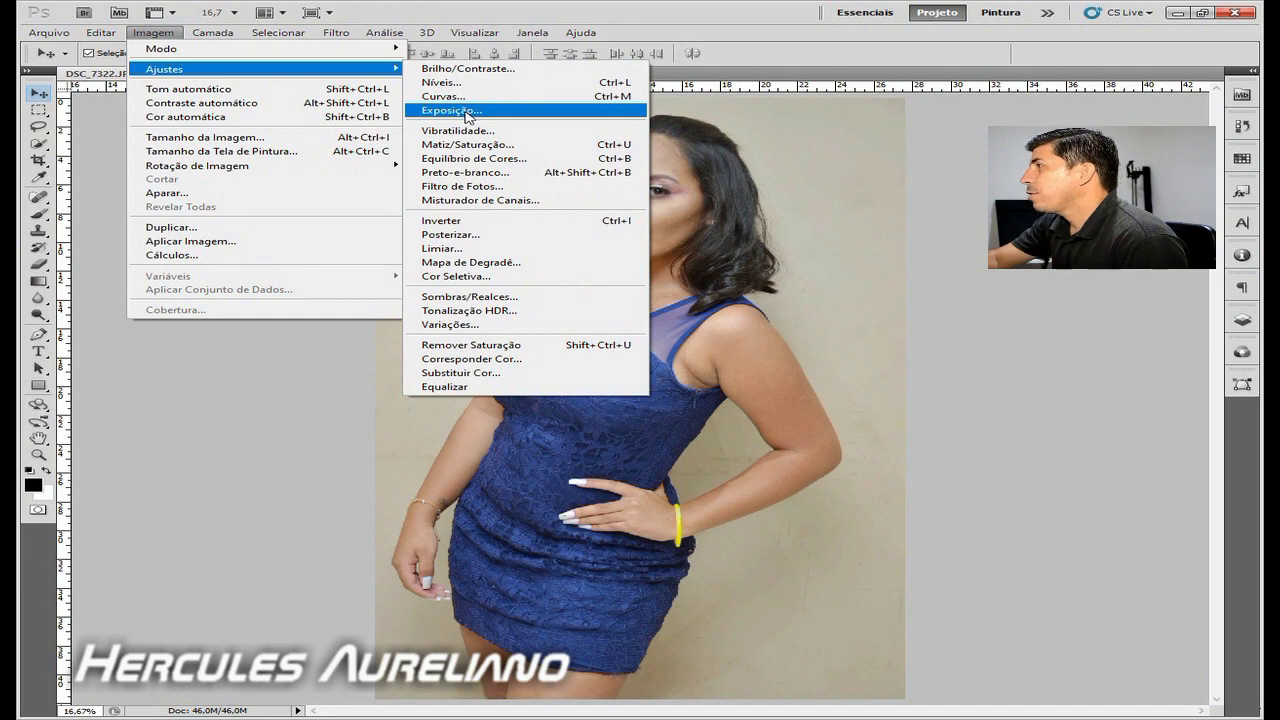
{"action": "left_click", "coordinate": [467, 115]}
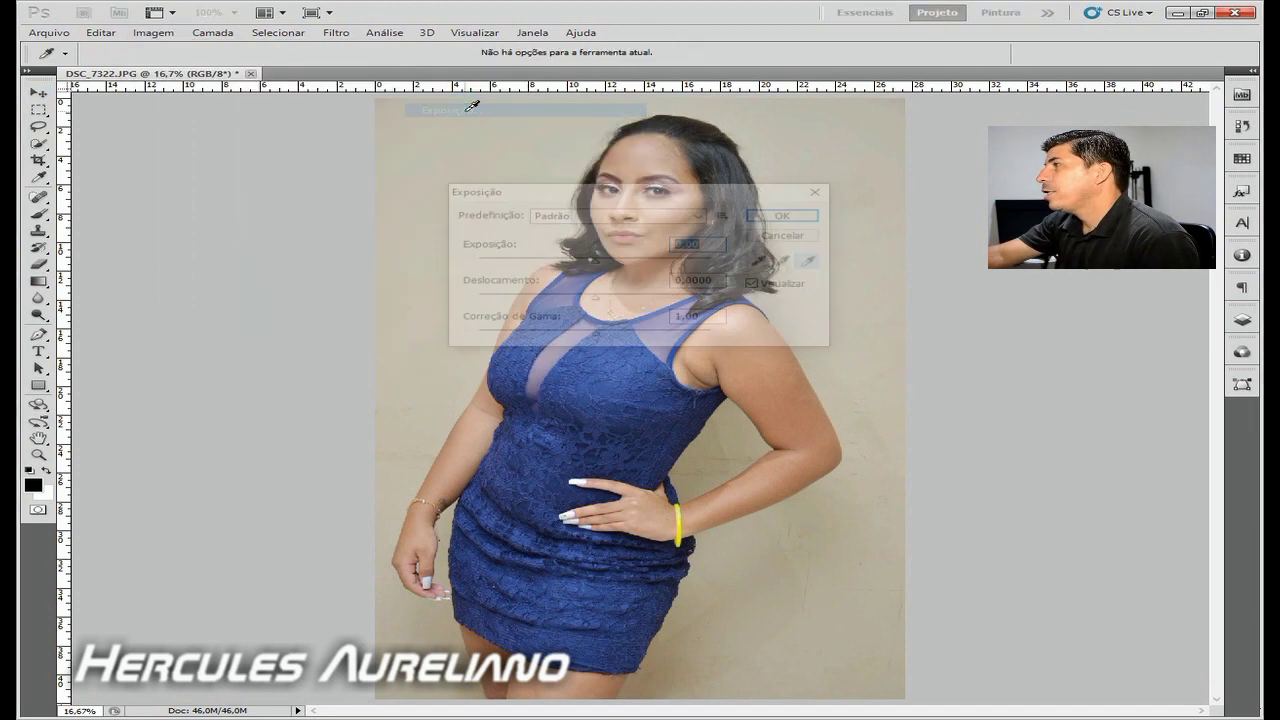
{"action": "left_click_drag", "start_coordinate": [560, 195], "coordinate": [227, 234]}
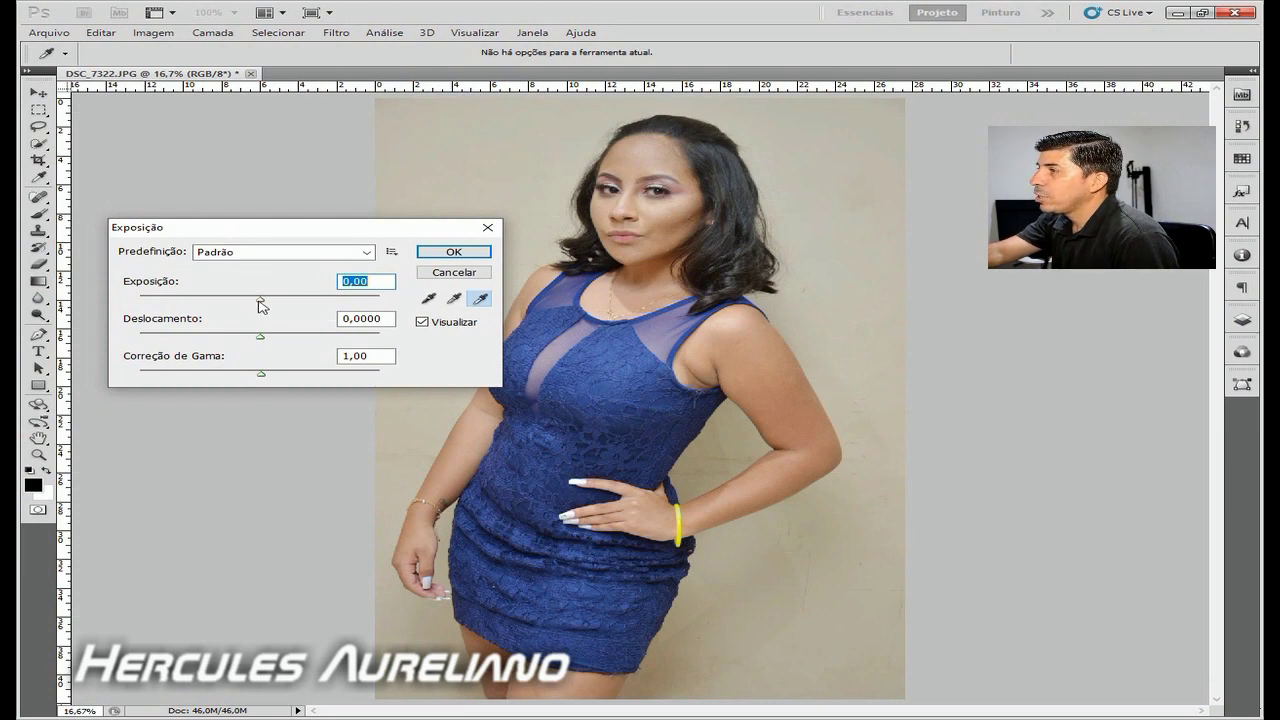
{"action": "left_click_drag", "start_coordinate": [260, 299], "coordinate": [265, 299]}
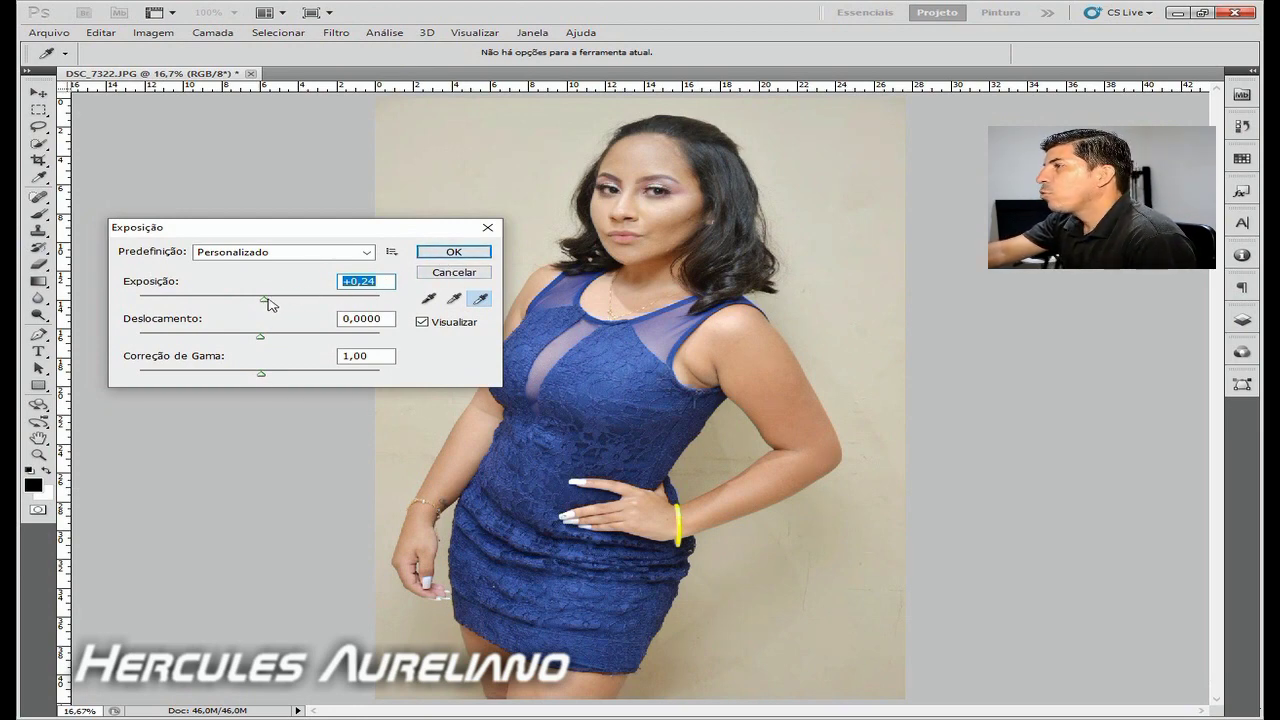
{"action": "left_click_drag", "start_coordinate": [265, 301], "coordinate": [265, 309]}
{"action": "key", "text": "ctrl+z"}
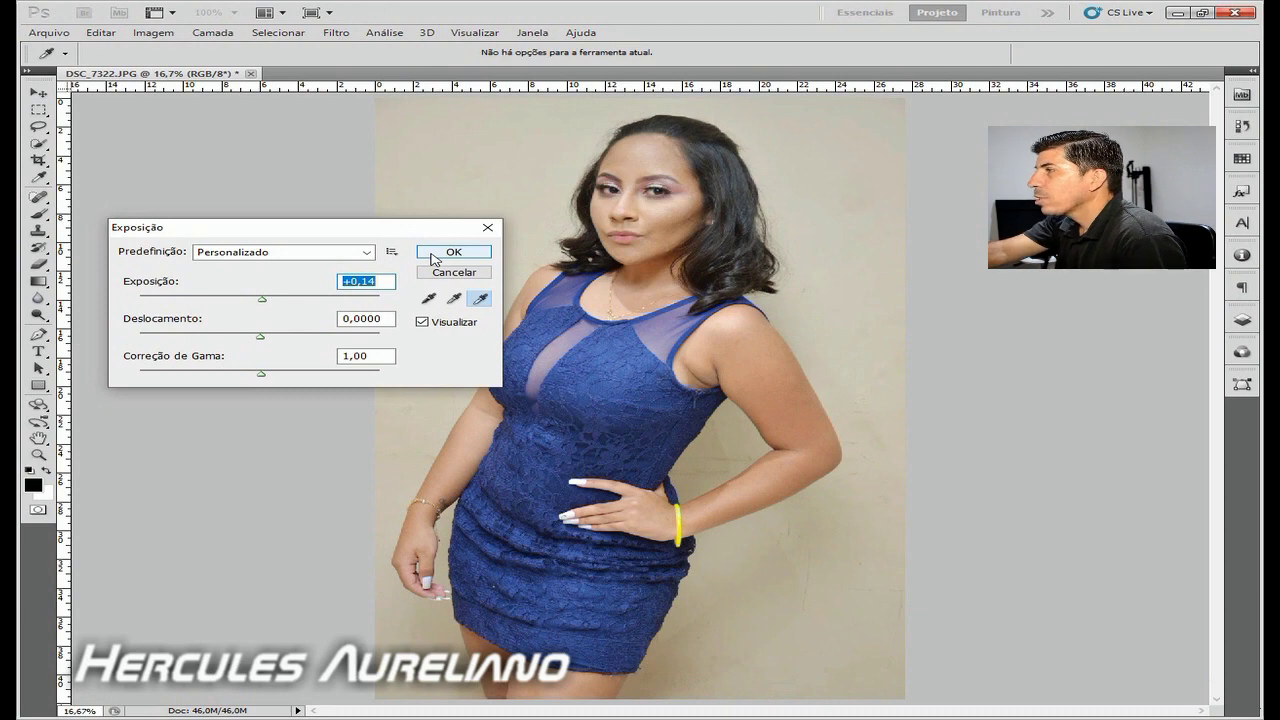
{"action": "left_click", "coordinate": [434, 254]}
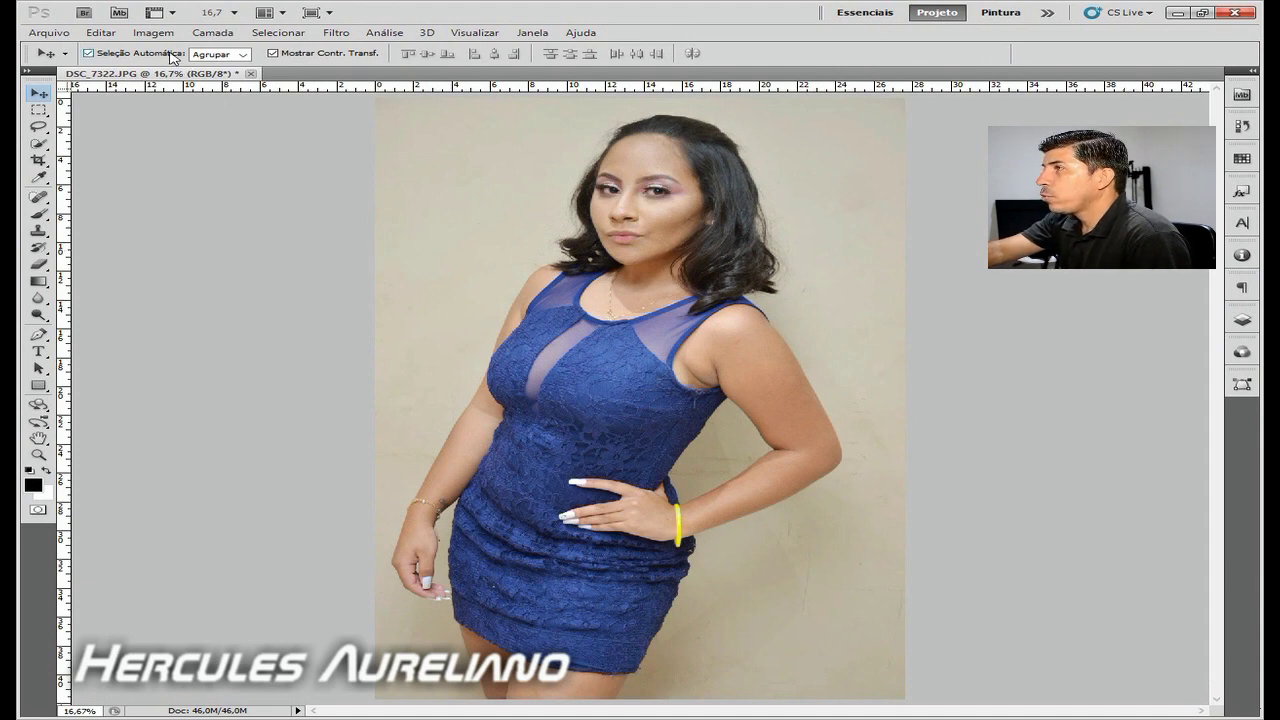
Apply a Channel Mixer with the red output's blue contribution set to −4%.
{"action": "left_click", "coordinate": [164, 38]}
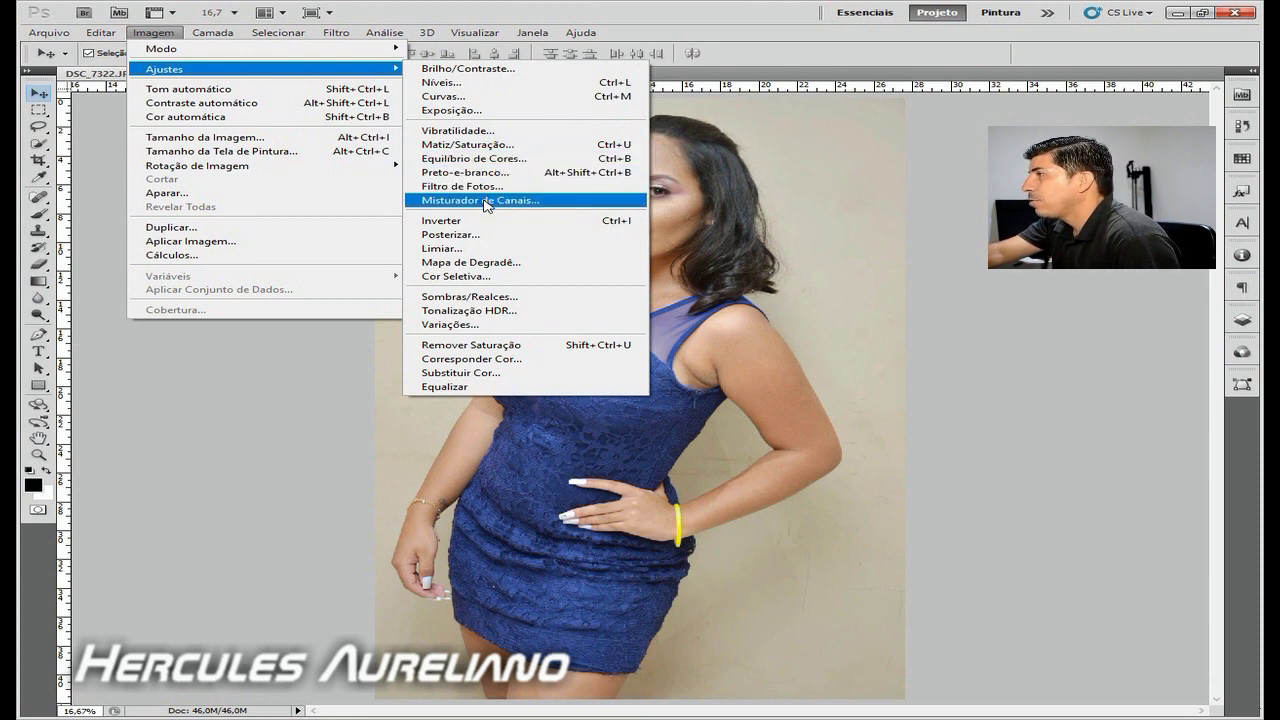
{"action": "left_click", "coordinate": [486, 201]}
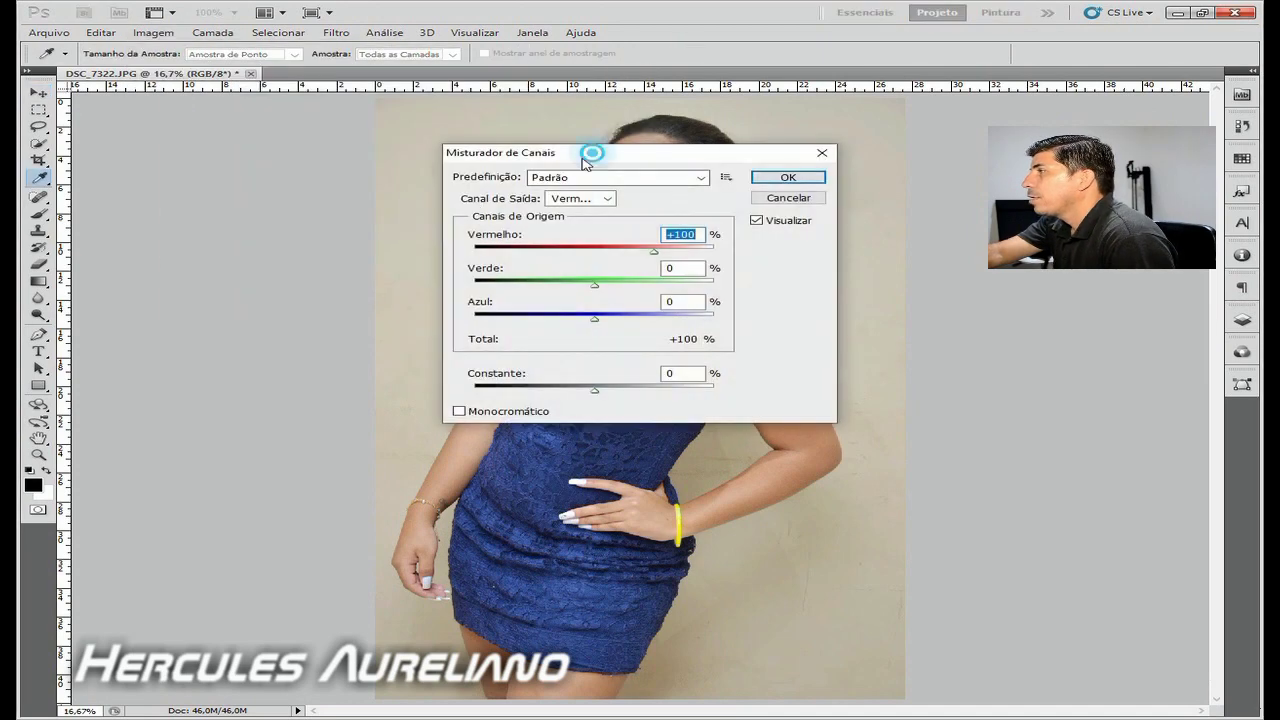
{"action": "left_click_drag", "start_coordinate": [582, 160], "coordinate": [227, 173]}
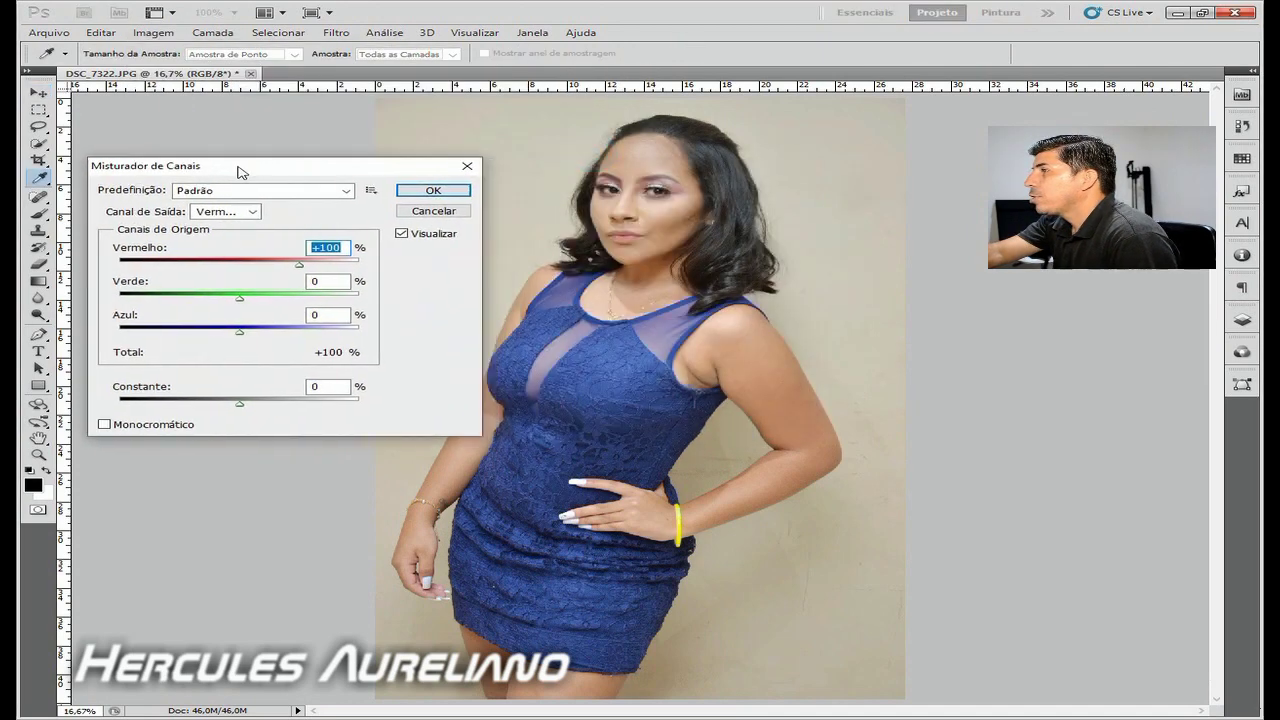
{"action": "left_click", "coordinate": [240, 335]}
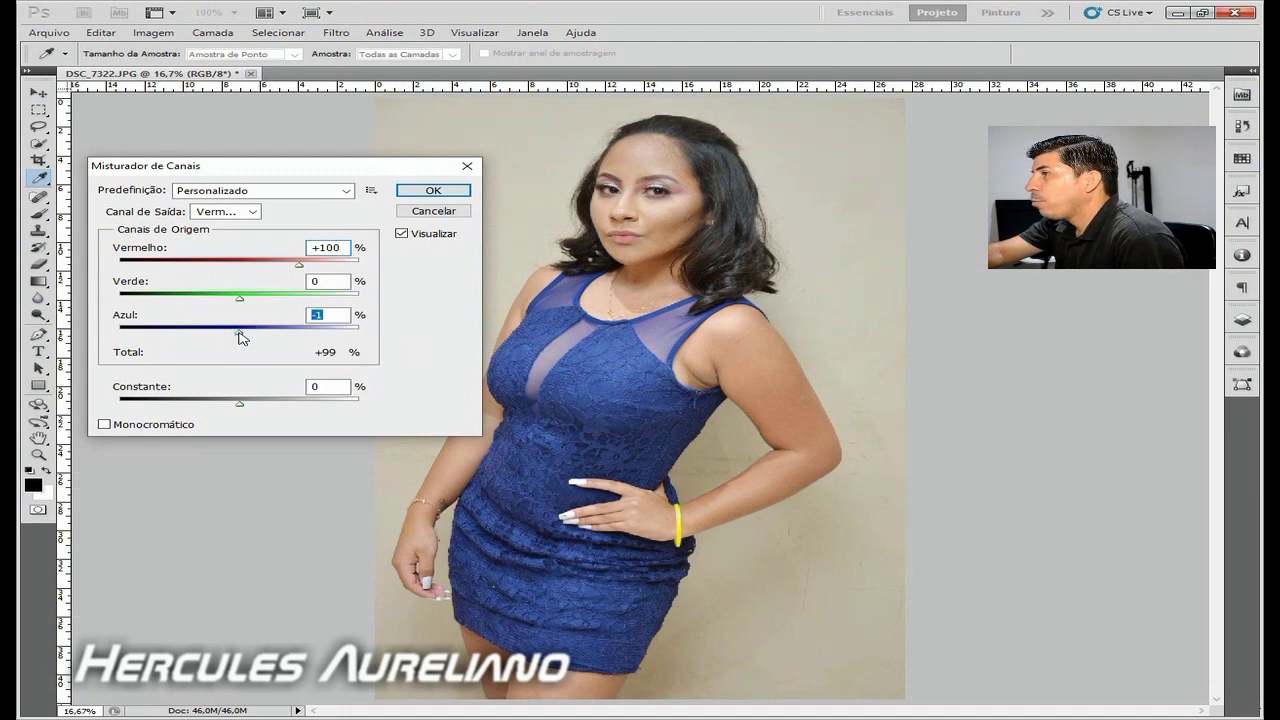
{"action": "left_click_drag", "start_coordinate": [240, 338], "coordinate": [235, 339]}
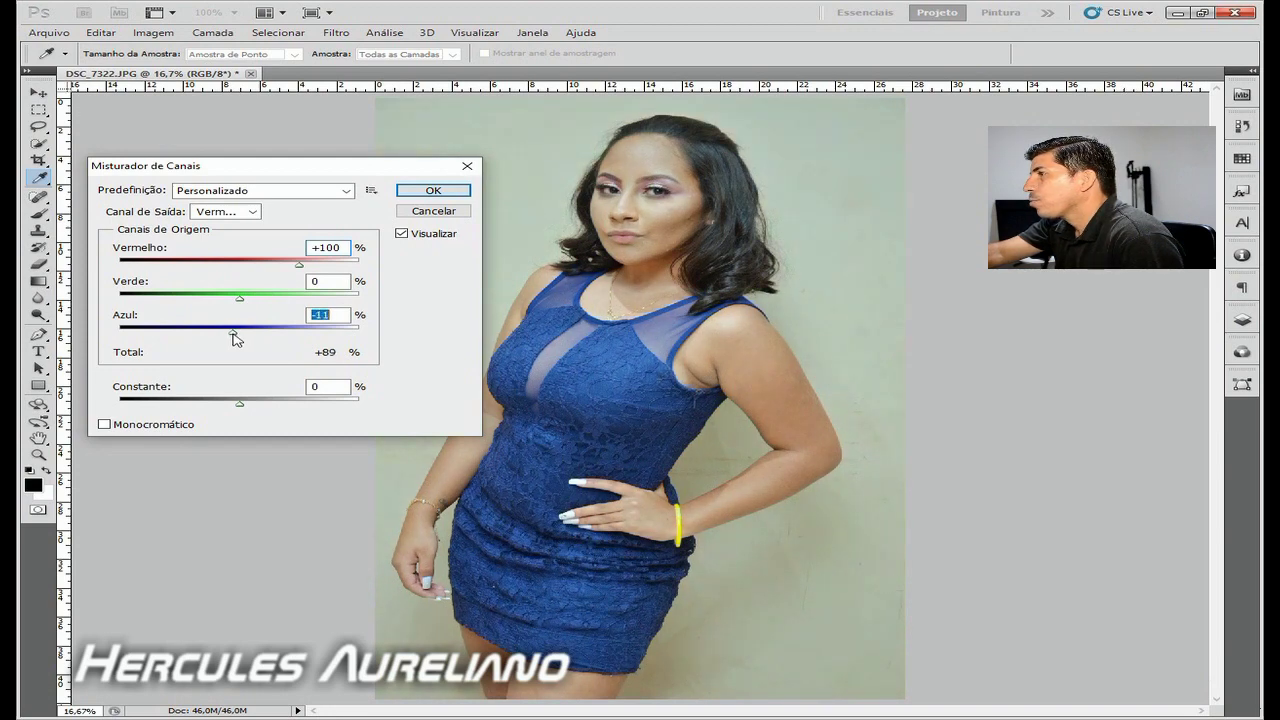
{"action": "left_click_drag", "start_coordinate": [235, 339], "coordinate": [238, 338]}
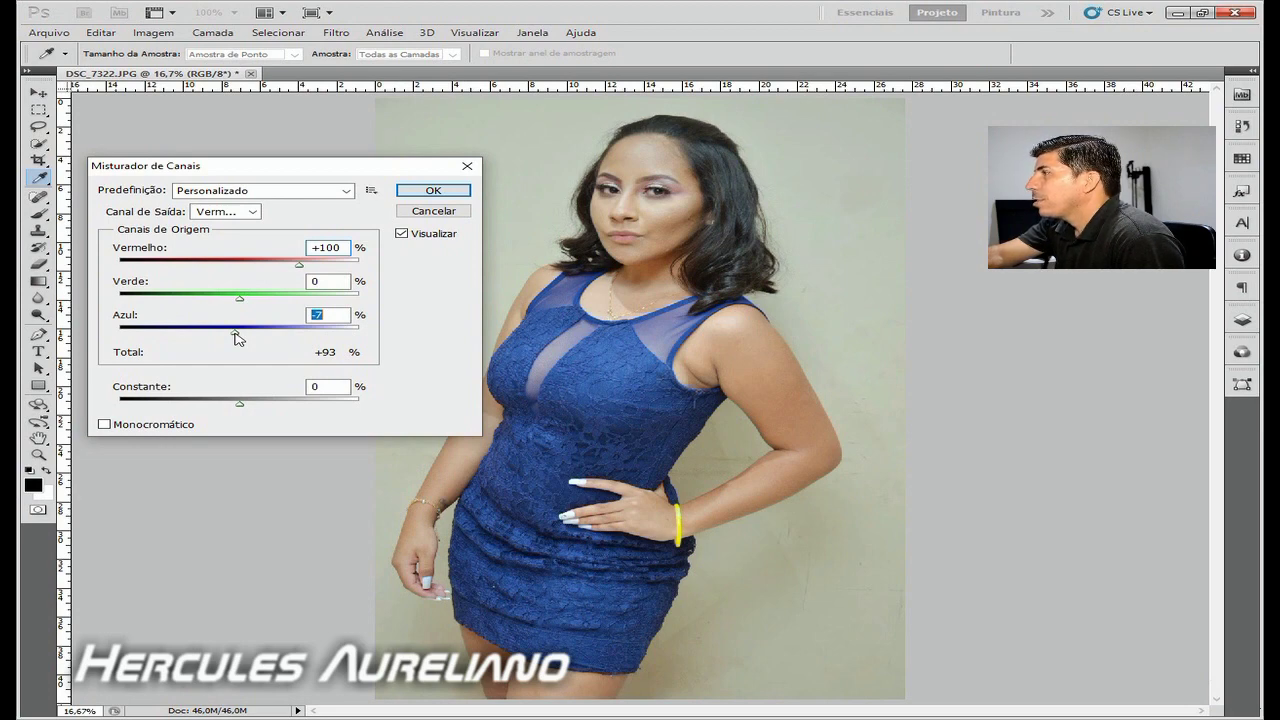
{"action": "left_click_drag", "start_coordinate": [235, 337], "coordinate": [238, 338]}
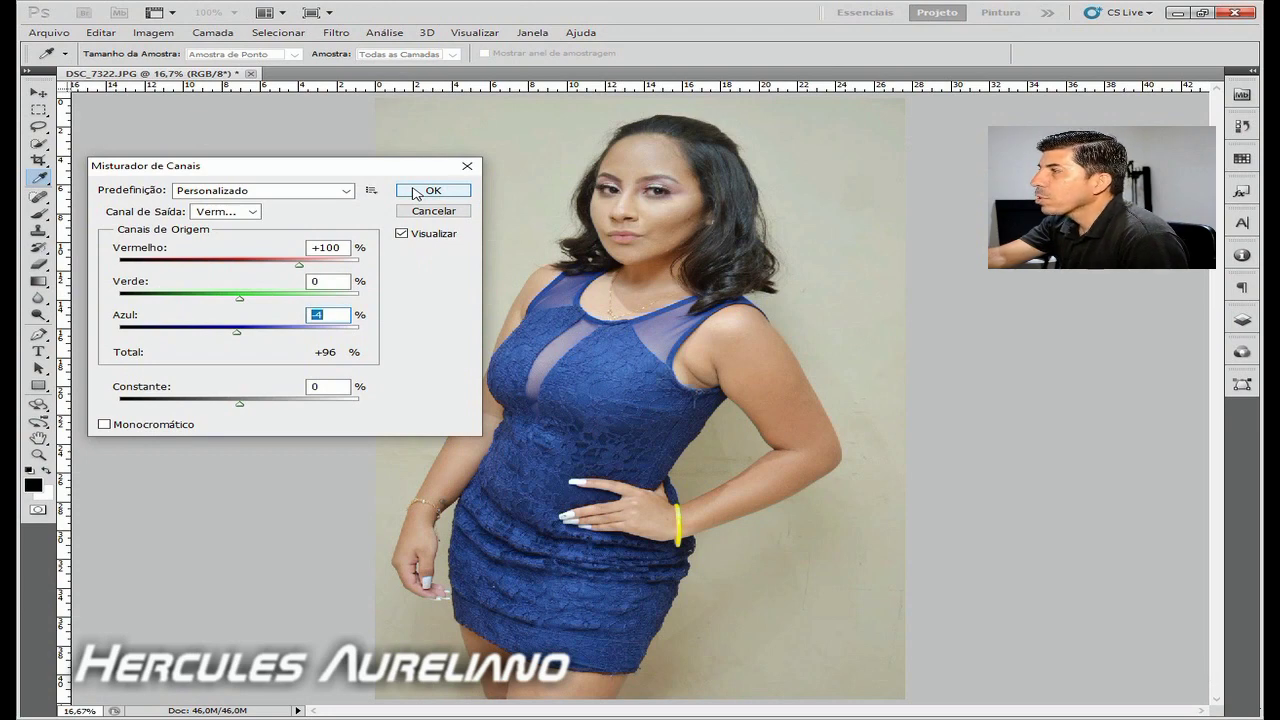
{"action": "left_click", "coordinate": [414, 191]}
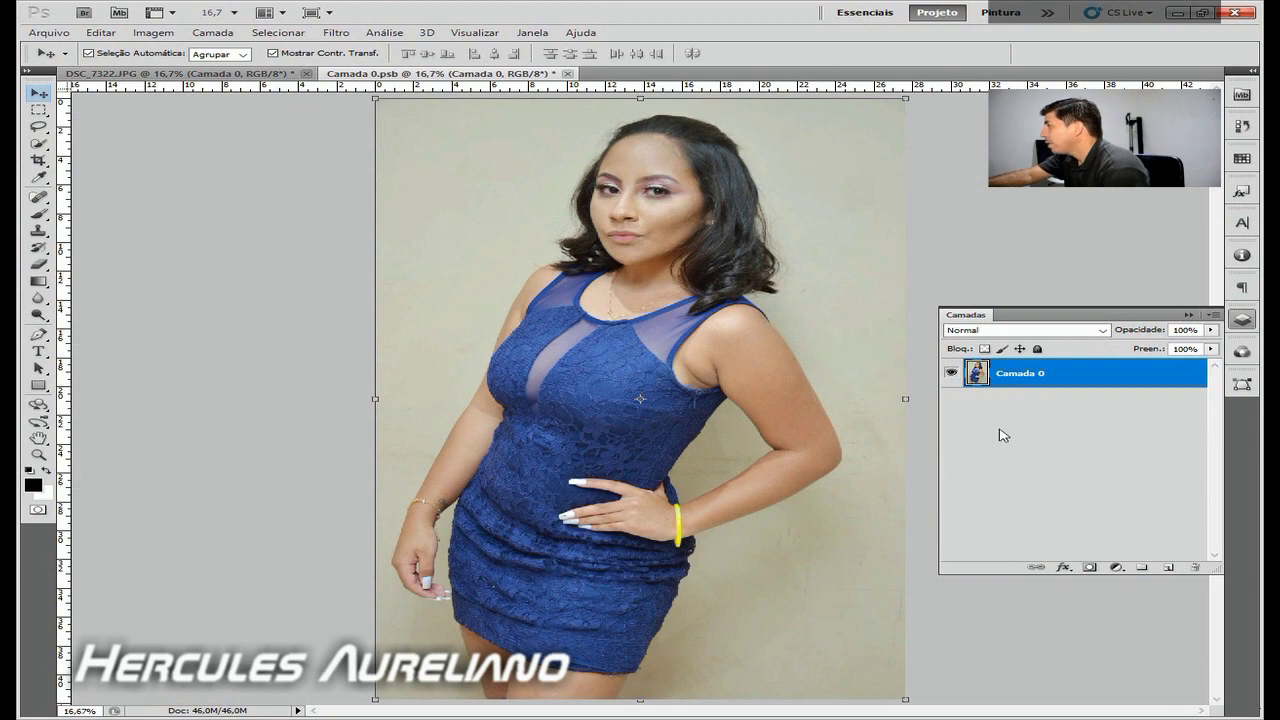
Convert layer Camada 0 into a smart object from its right-click menu.
{"action": "right_click", "coordinate": [1021, 376]}
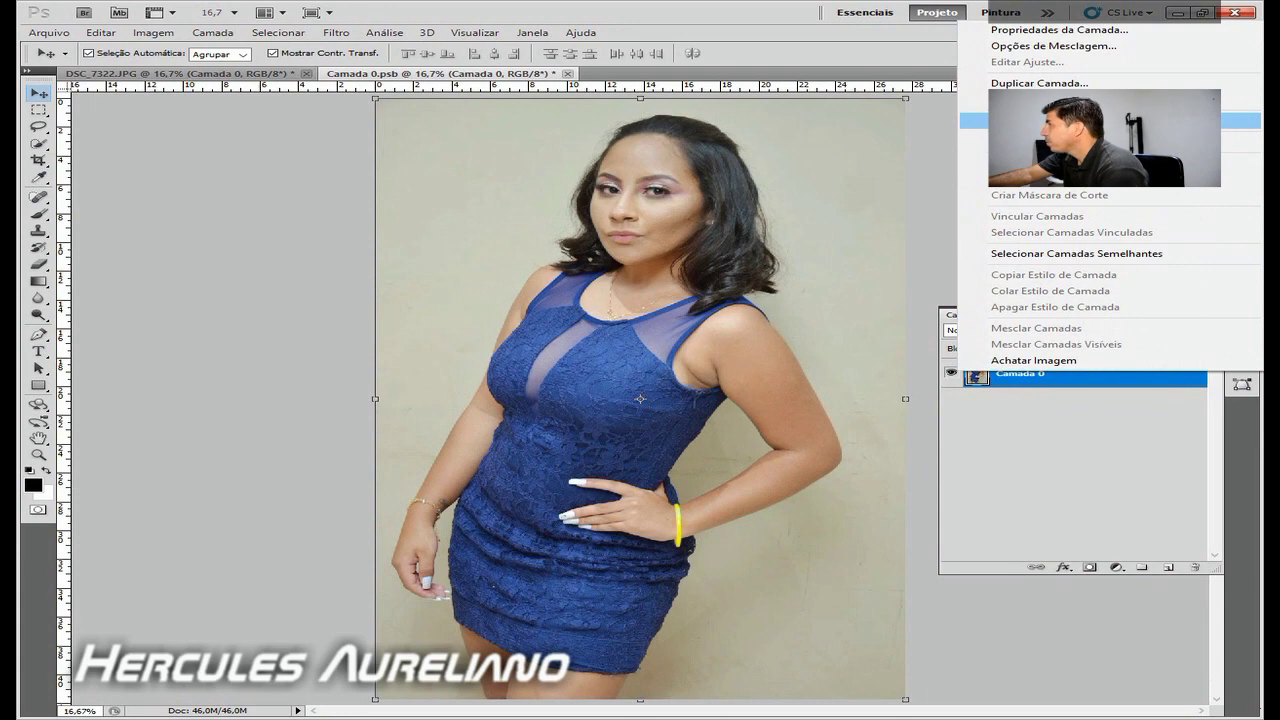
{"action": "left_click", "coordinate": [1040, 120]}
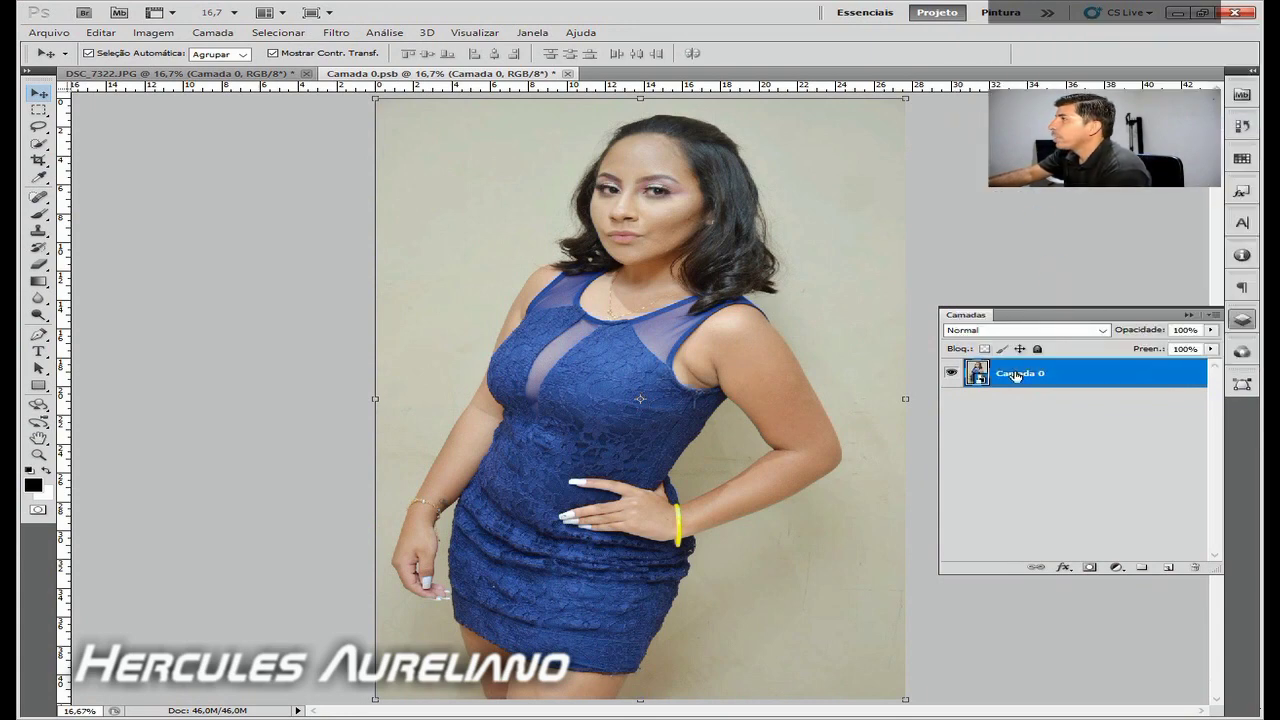
Apply Unsharp Mask as a smart filter: amount 10%, radius 1,5 px, threshold 50.
{"action": "left_click", "coordinate": [338, 35]}
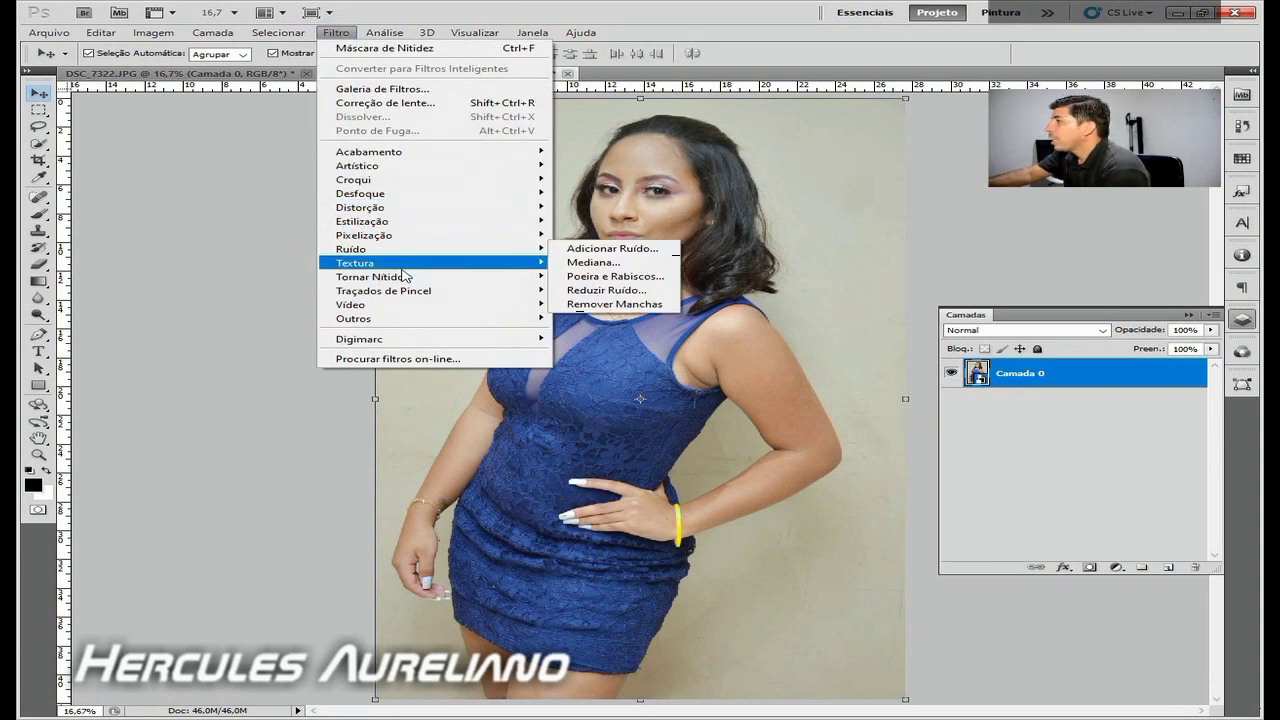
{"action": "mouse_move", "coordinate": [370, 276]}
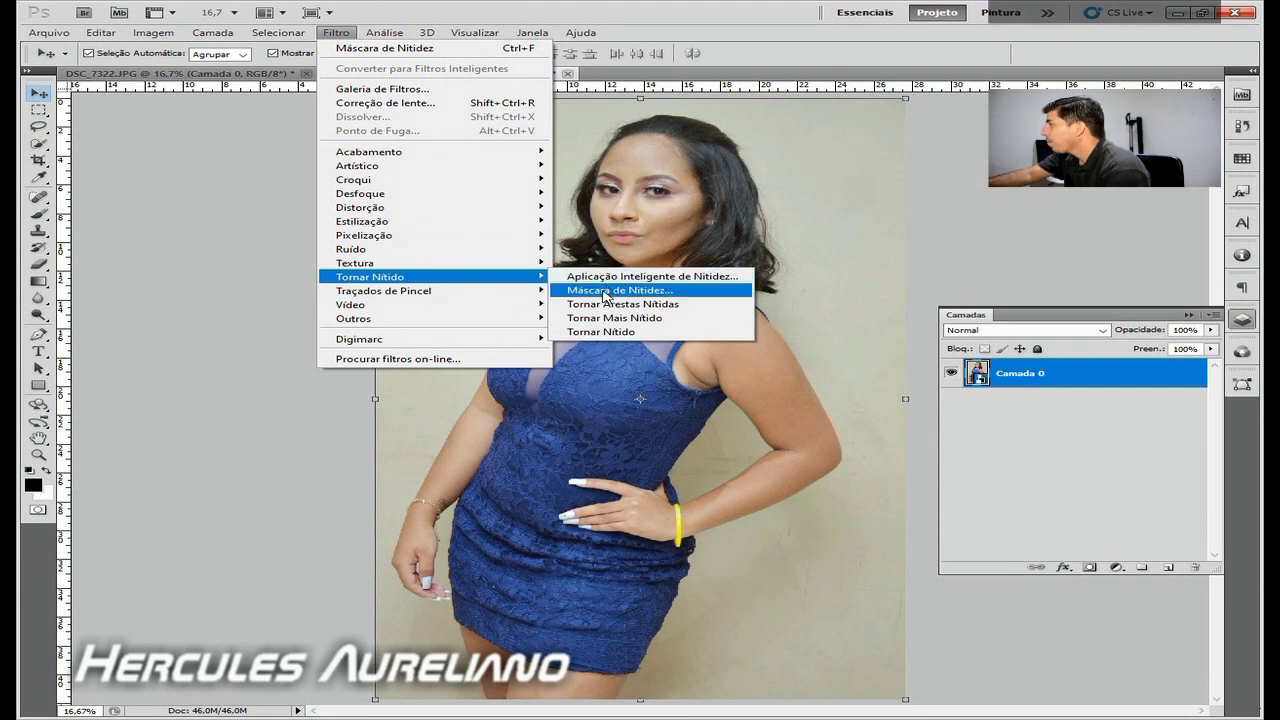
{"action": "left_click", "coordinate": [605, 292]}
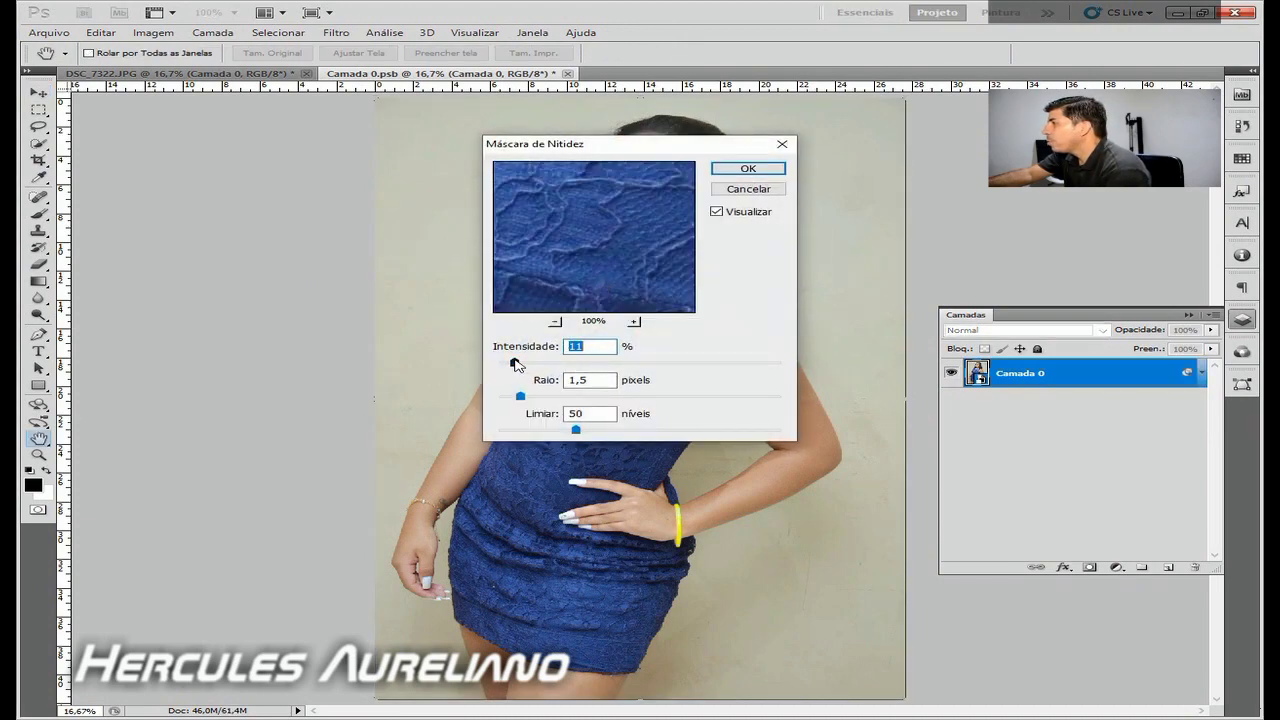
{"action": "left_click_drag", "start_coordinate": [515, 364], "coordinate": [514, 364]}
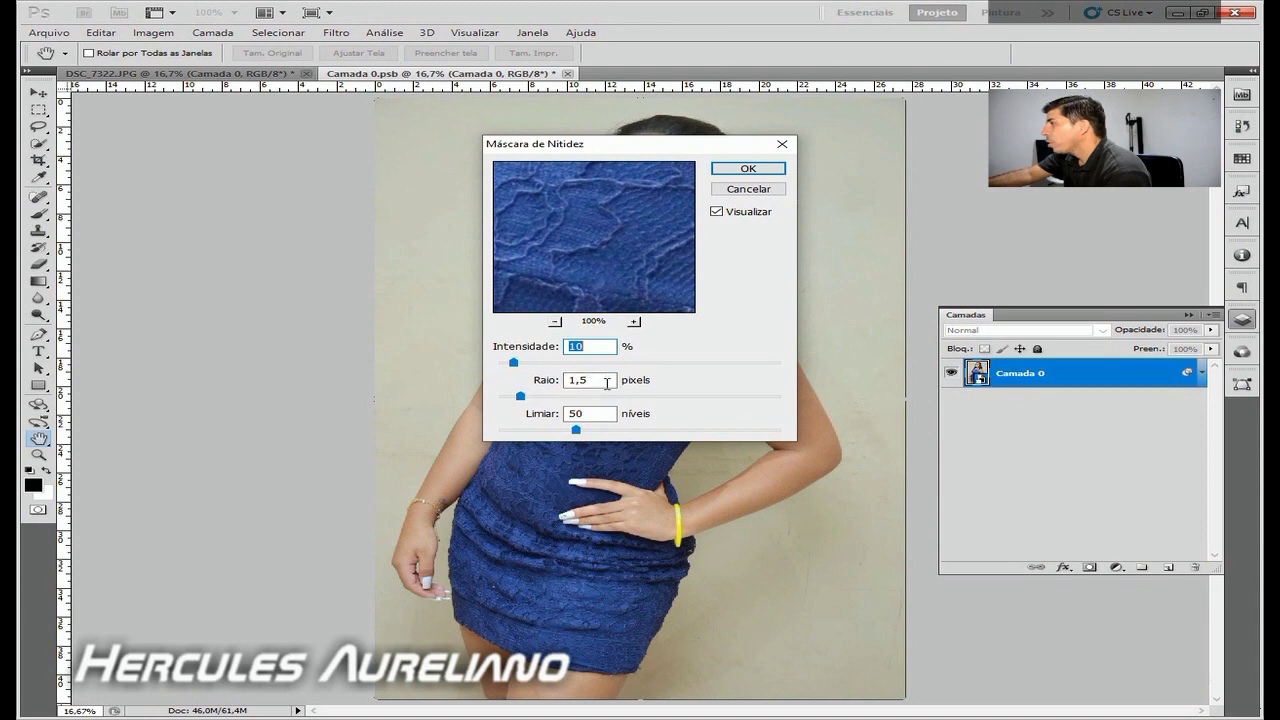
{"action": "mouse_move", "coordinate": [520, 396]}
{"action": "left_mouse_down"}
{"action": "mouse_move", "coordinate": [545, 405]}
{"action": "mouse_move", "coordinate": [530, 406]}
{"action": "left_mouse_up"}
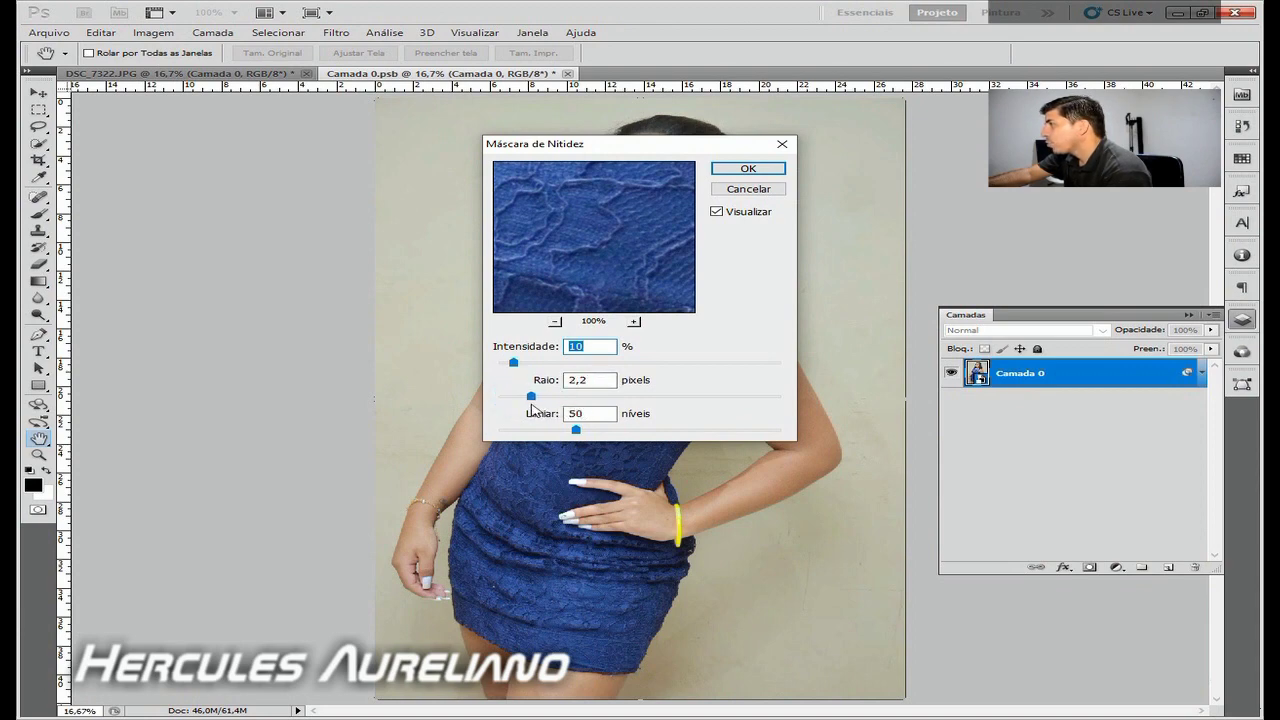
{"action": "mouse_move", "coordinate": [530, 406]}
{"action": "left_mouse_down"}
{"action": "mouse_move", "coordinate": [591, 430]}
{"action": "mouse_move", "coordinate": [523, 430]}
{"action": "mouse_move", "coordinate": [577, 432]}
{"action": "left_mouse_up"}
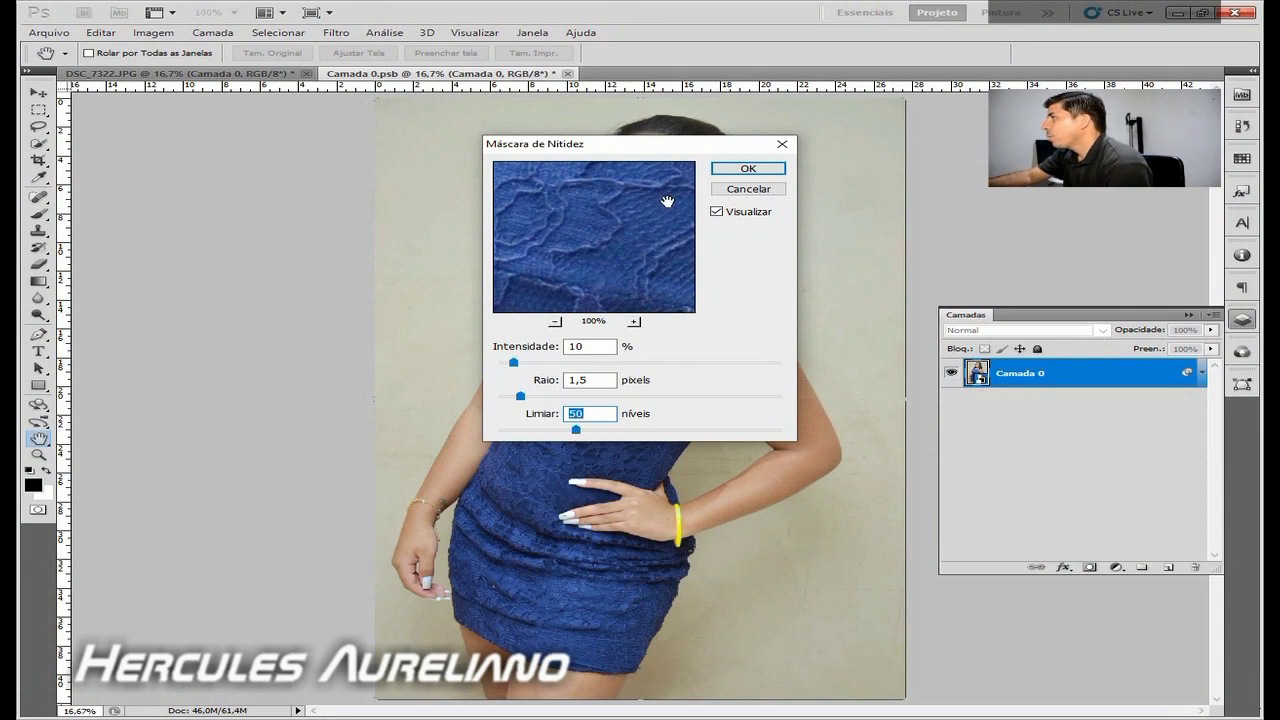
{"action": "left_click", "coordinate": [740, 170]}
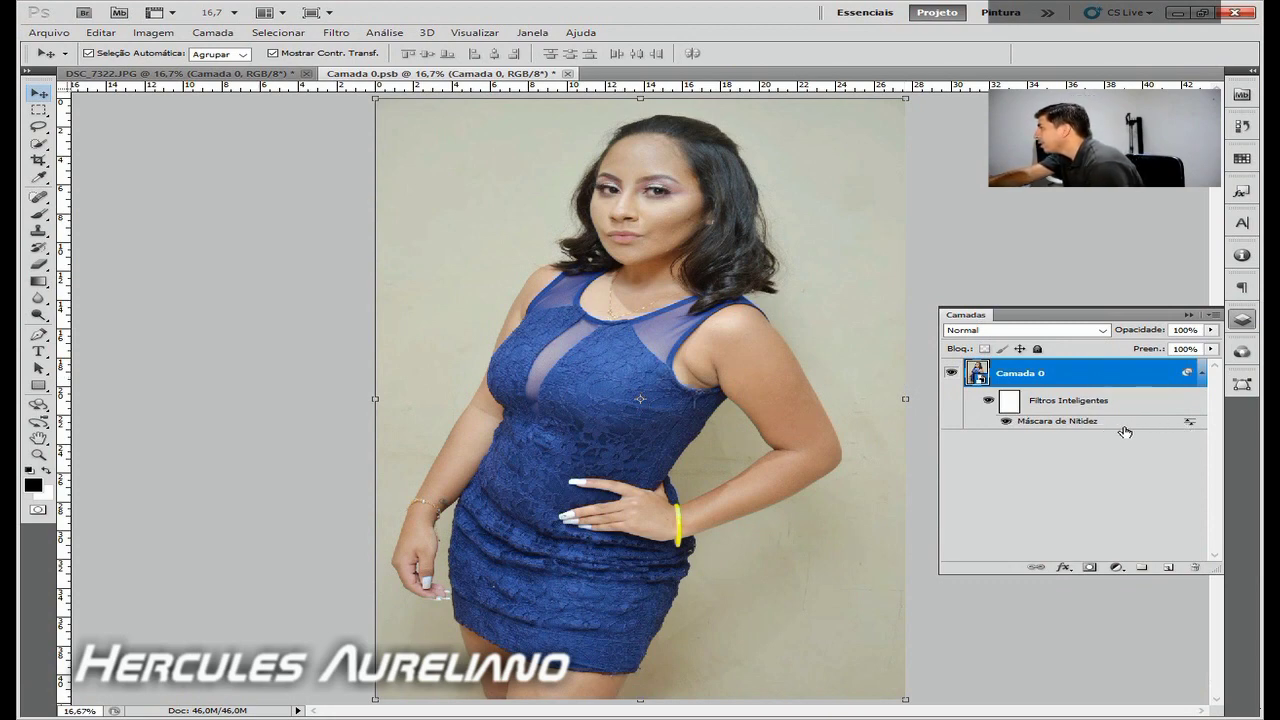
Open the Unsharp Mask blending options, pan the preview to the eye, and choose Linear Light.
{"action": "double_click", "coordinate": [1191, 427]}
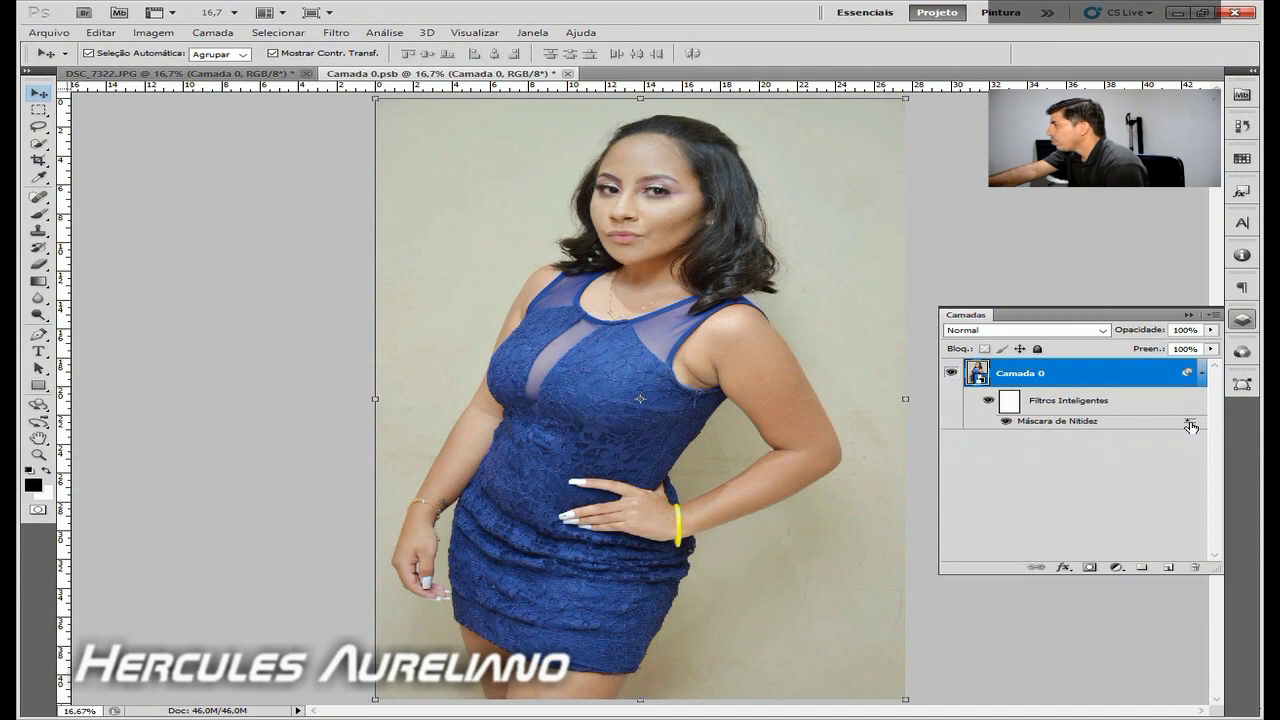
{"action": "double_click", "coordinate": [1191, 427]}
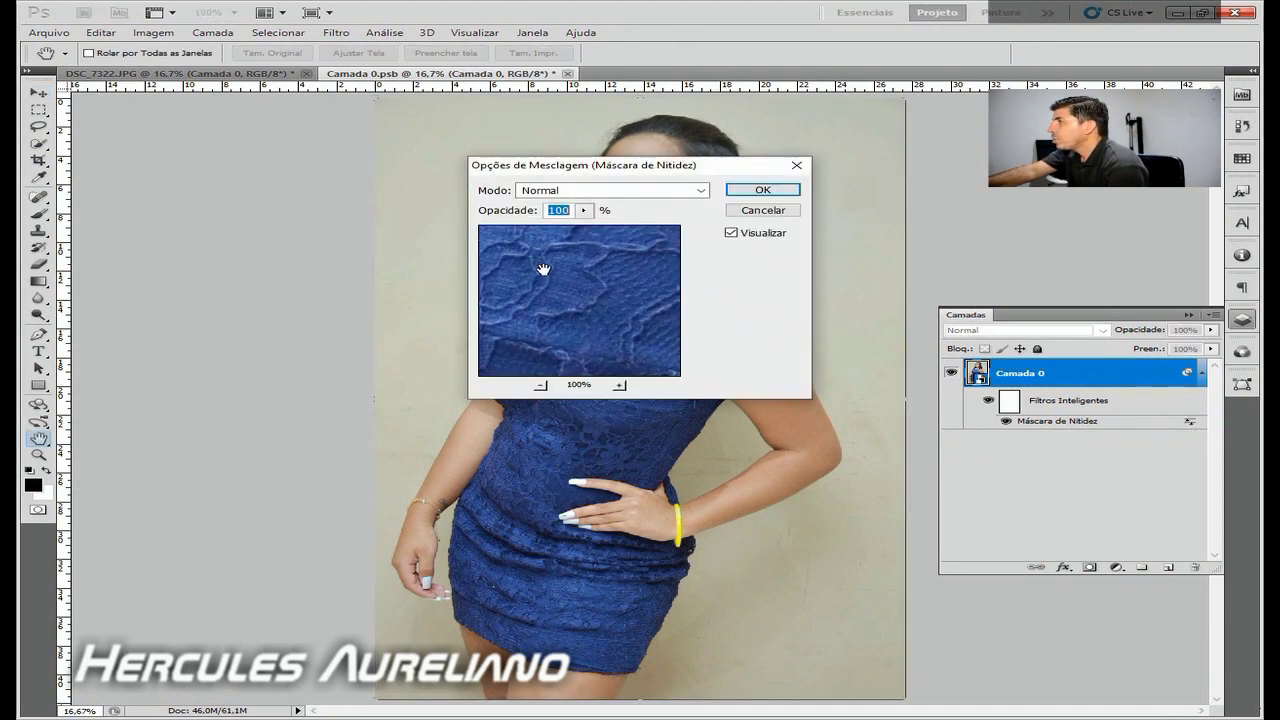
{"action": "mouse_move", "coordinate": [584, 262]}
{"action": "left_mouse_down"}
{"action": "mouse_move", "coordinate": [615, 354]}
{"action": "mouse_move", "coordinate": [600, 345]}
{"action": "left_mouse_up"}
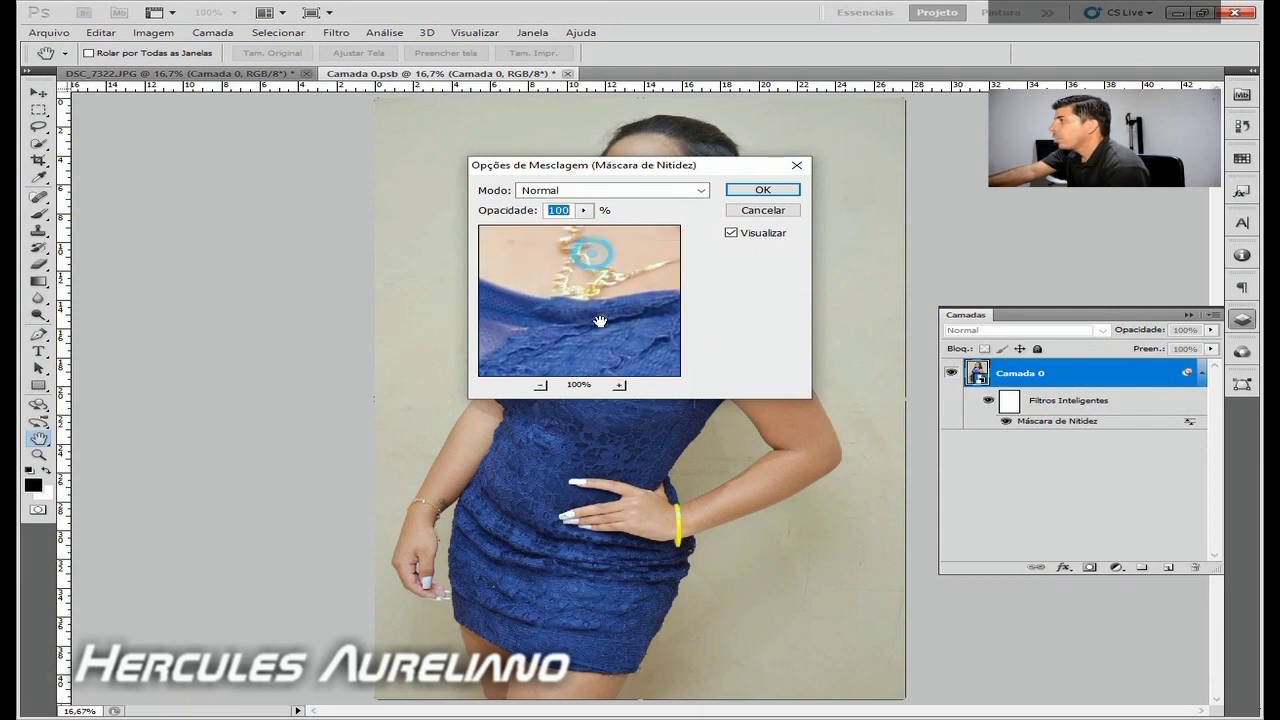
{"action": "mouse_move", "coordinate": [608, 286]}
{"action": "left_mouse_down"}
{"action": "mouse_move", "coordinate": [600, 340]}
{"action": "mouse_move", "coordinate": [599, 308]}
{"action": "mouse_move", "coordinate": [569, 345]}
{"action": "left_mouse_up"}
{"action": "left_click_drag", "start_coordinate": [580, 257], "coordinate": [594, 346]}
{"action": "left_click_drag", "start_coordinate": [574, 295], "coordinate": [581, 293]}
{"action": "mouse_move", "coordinate": [578, 235]}
{"action": "left_mouse_down"}
{"action": "mouse_move", "coordinate": [580, 289]}
{"action": "mouse_move", "coordinate": [651, 291]}
{"action": "left_mouse_up"}
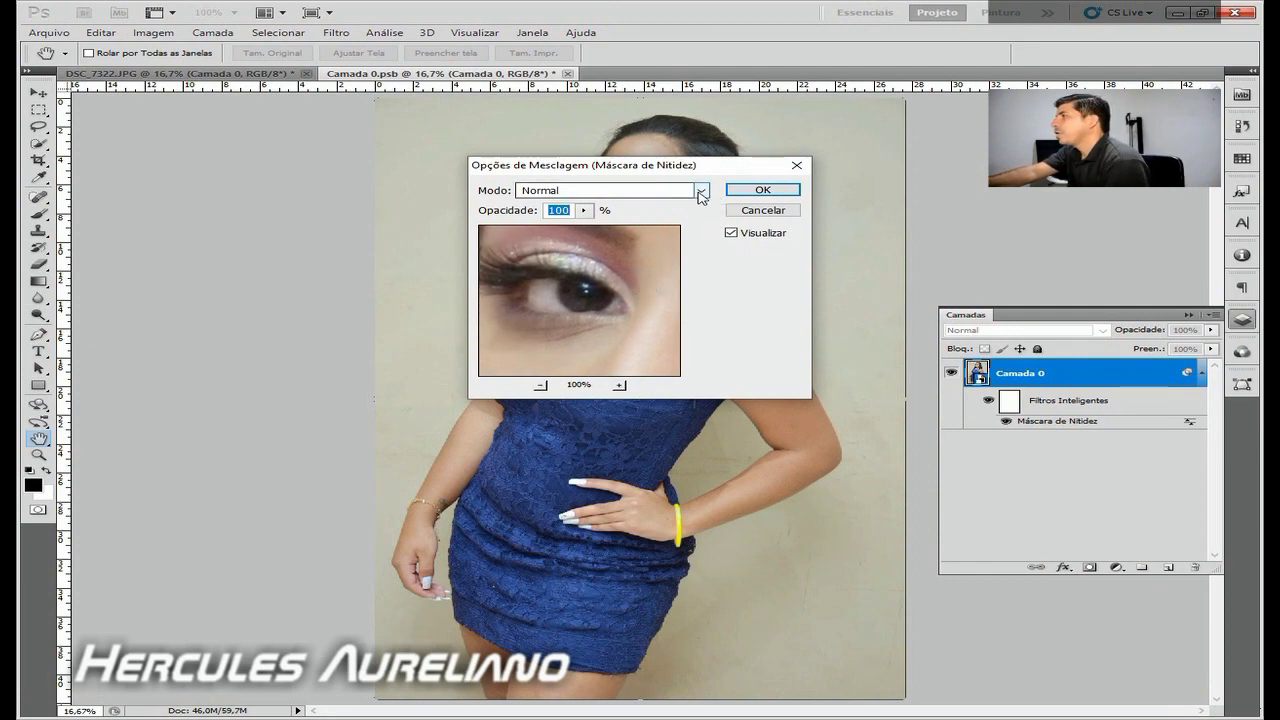
{"action": "left_click", "coordinate": [703, 191]}
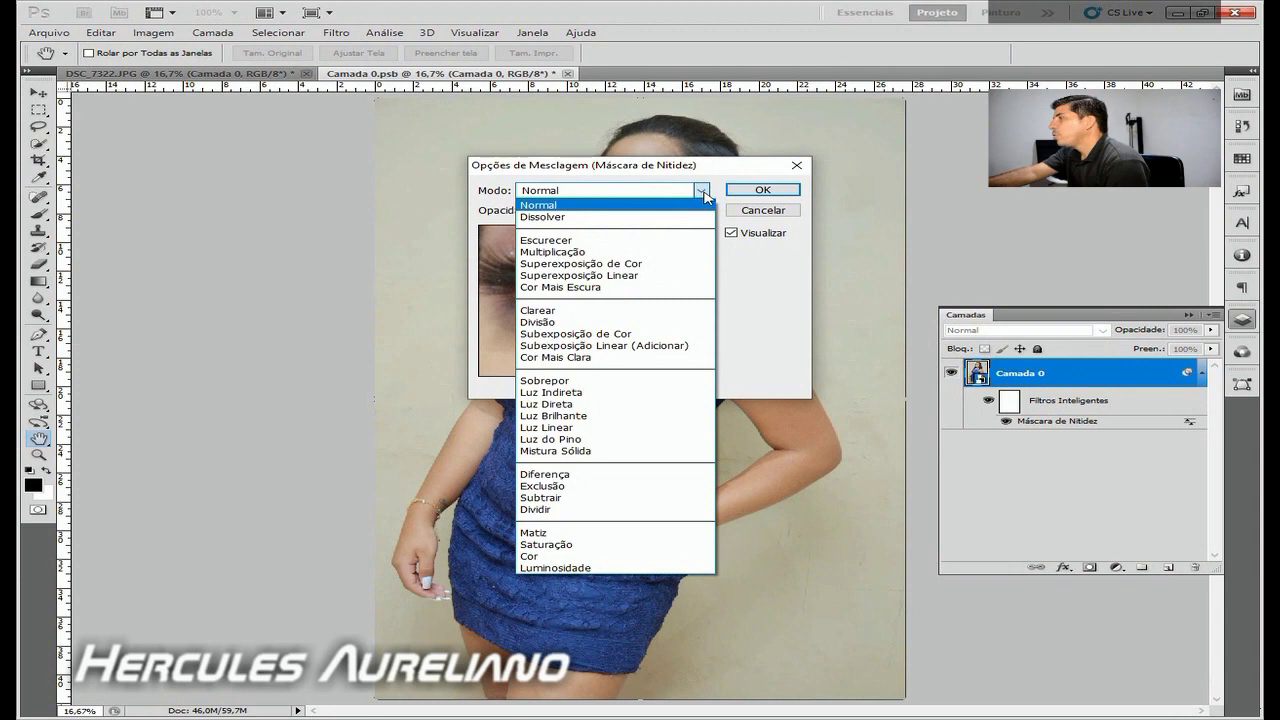
{"action": "left_click", "coordinate": [585, 431]}
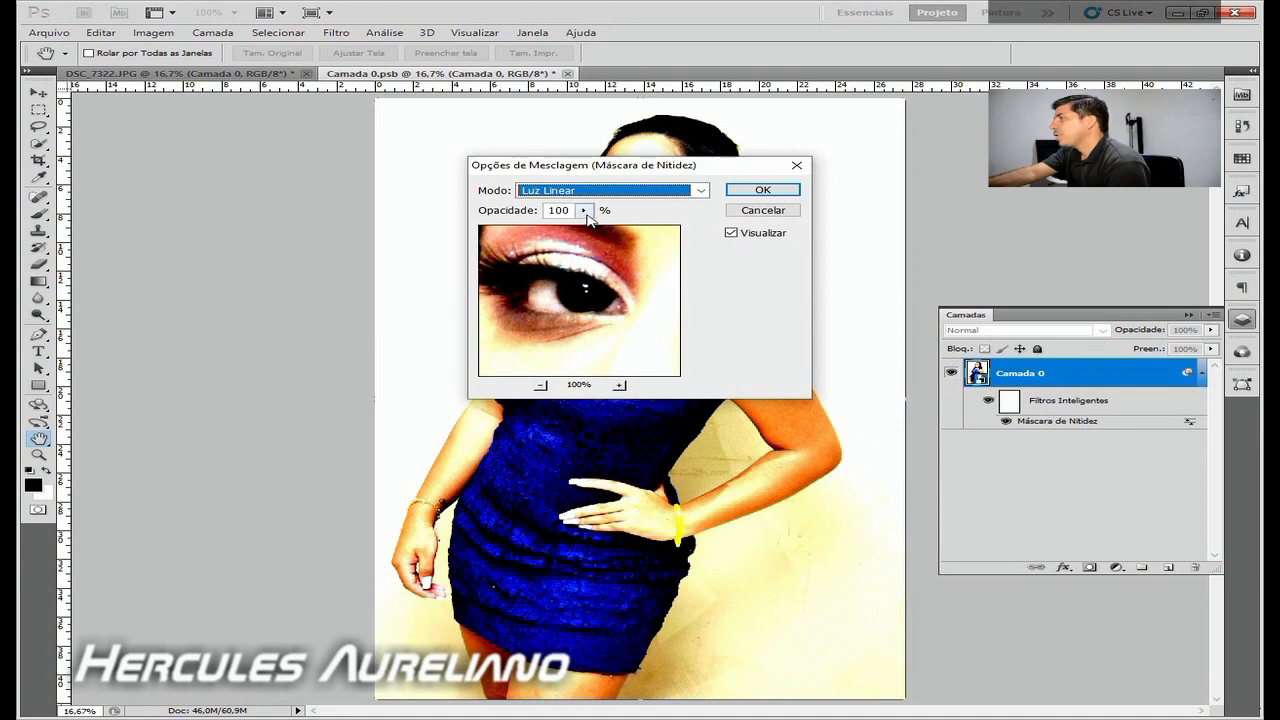
Set the Linear Light sharpening filter's opacity to 13% and confirm.
{"action": "mouse_move", "coordinate": [585, 212]}
{"action": "left_mouse_down"}
{"action": "mouse_move", "coordinate": [578, 228]}
{"action": "mouse_move", "coordinate": [497, 229]}
{"action": "left_mouse_up"}
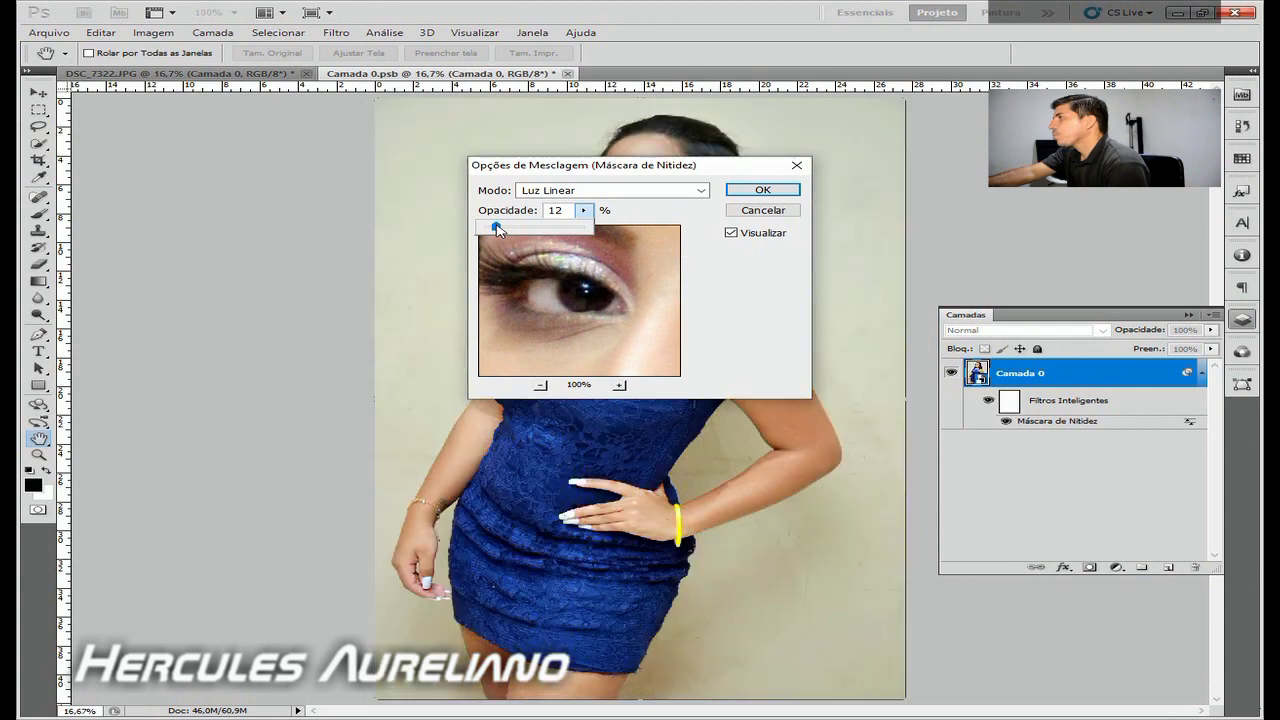
{"action": "mouse_move", "coordinate": [573, 166]}
{"action": "left_mouse_down"}
{"action": "mouse_move", "coordinate": [565, 196]}
{"action": "mouse_move", "coordinate": [325, 175]}
{"action": "mouse_move", "coordinate": [273, 105]}
{"action": "mouse_move", "coordinate": [224, 126]}
{"action": "left_mouse_up"}
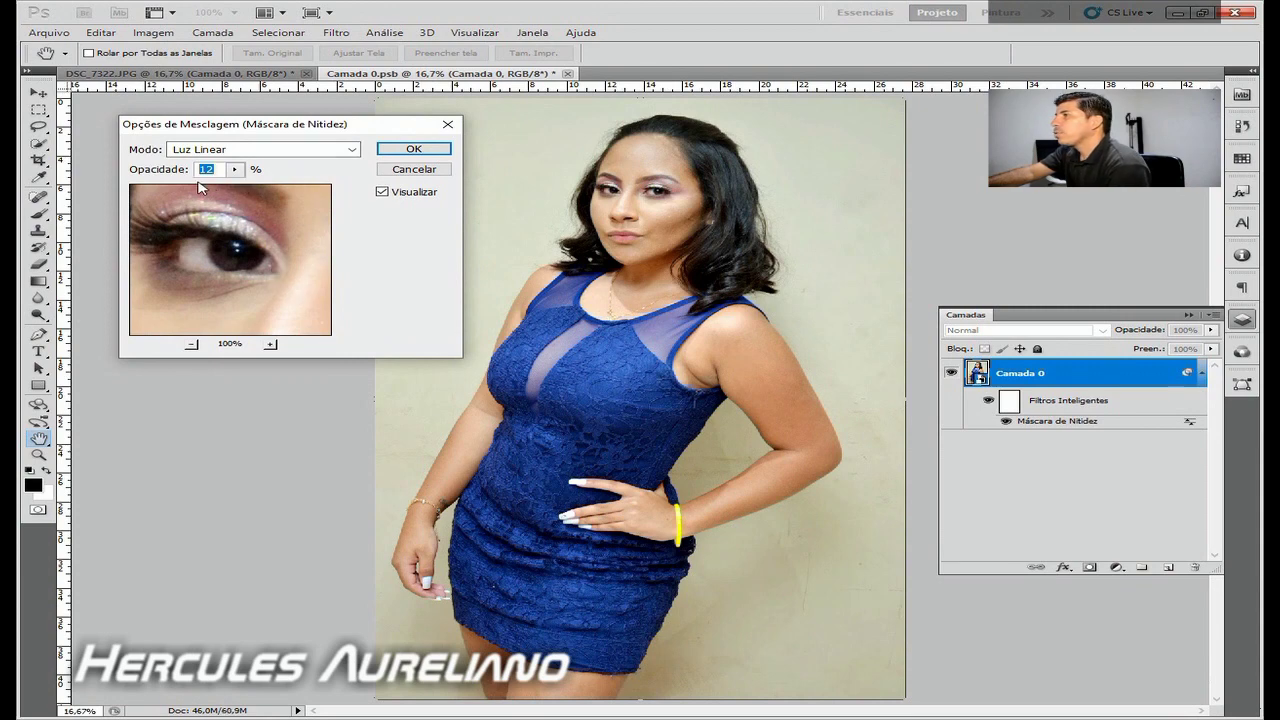
{"action": "left_click_drag", "start_coordinate": [236, 170], "coordinate": [237, 192]}
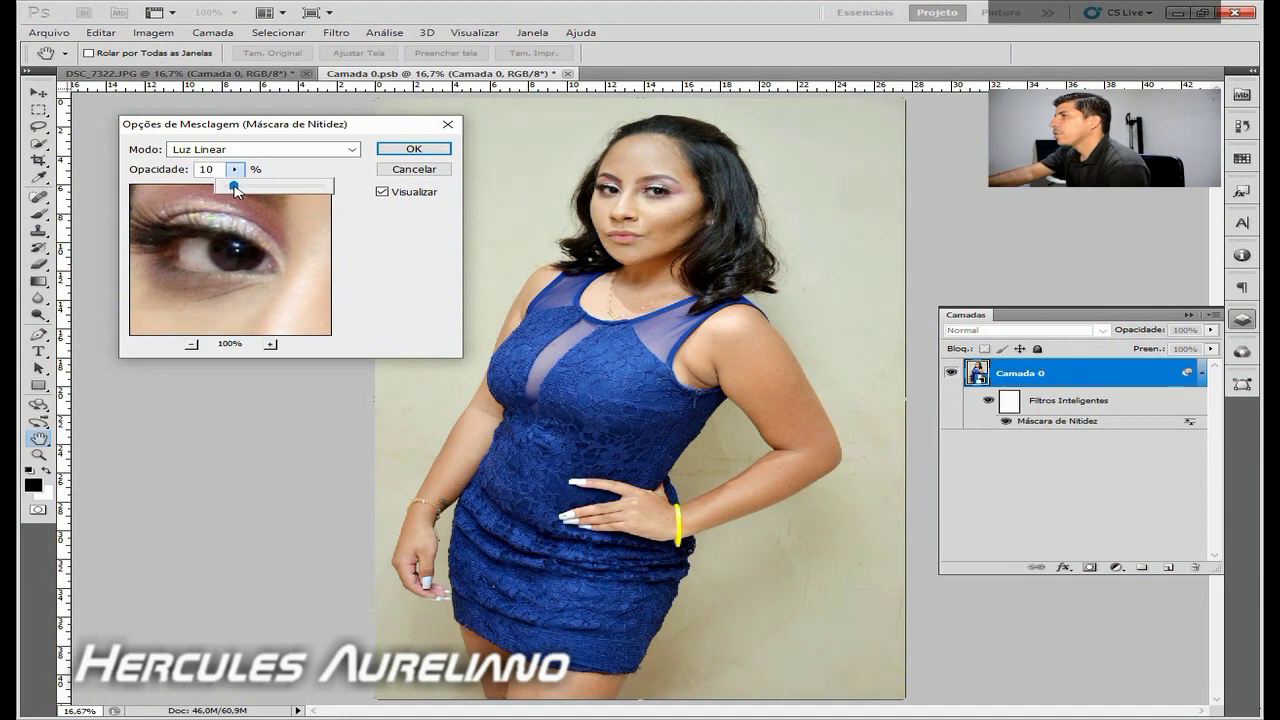
{"action": "left_click_drag", "start_coordinate": [236, 191], "coordinate": [239, 191]}
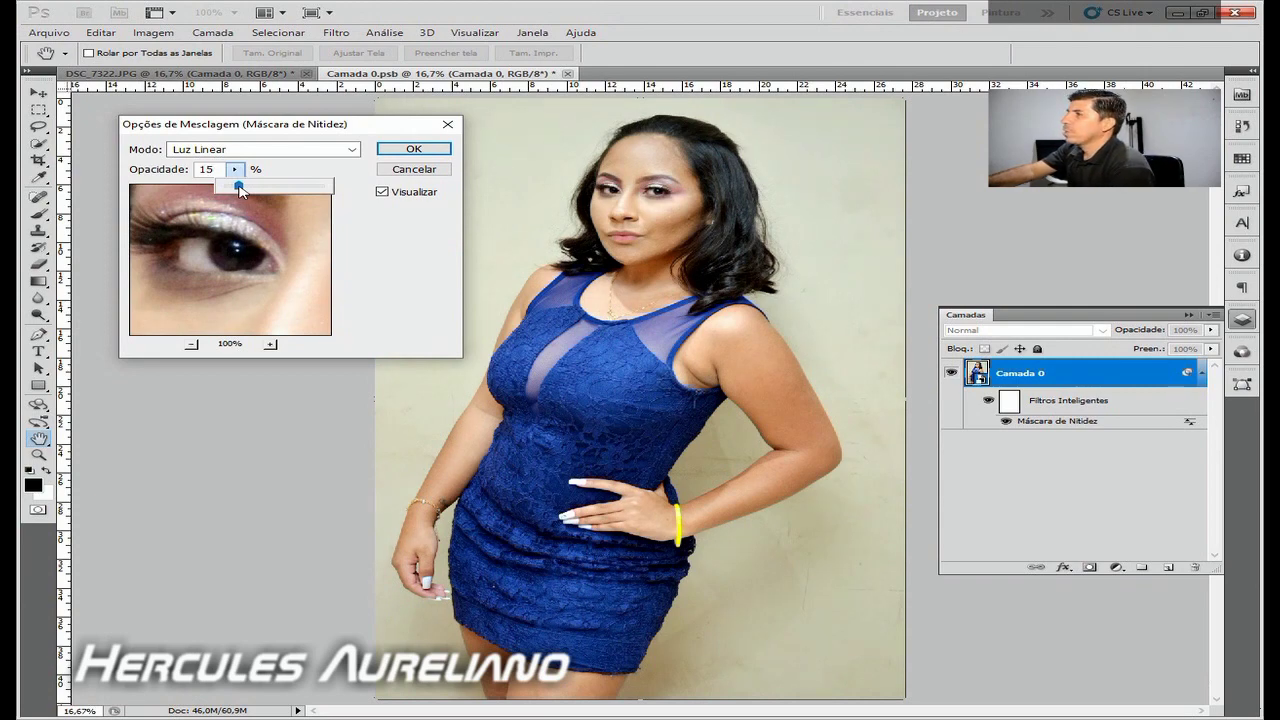
{"action": "left_click_drag", "start_coordinate": [240, 190], "coordinate": [237, 190]}
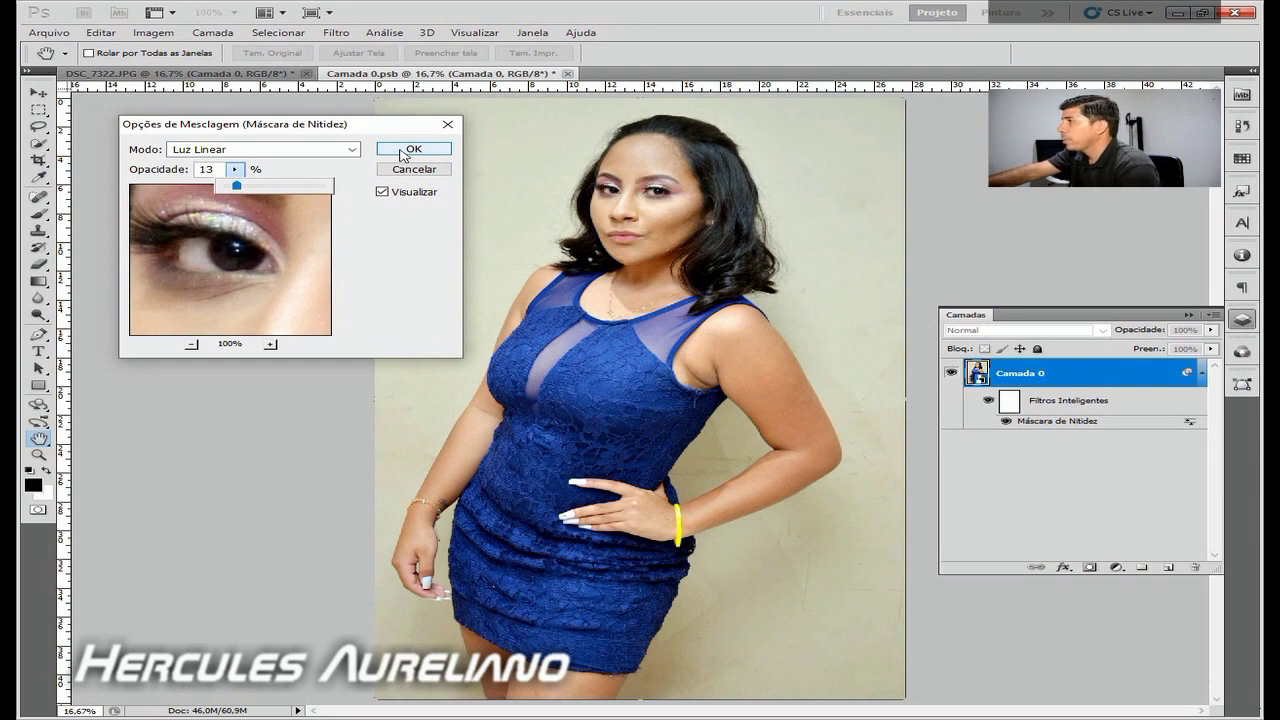
{"action": "left_click", "coordinate": [403, 151]}
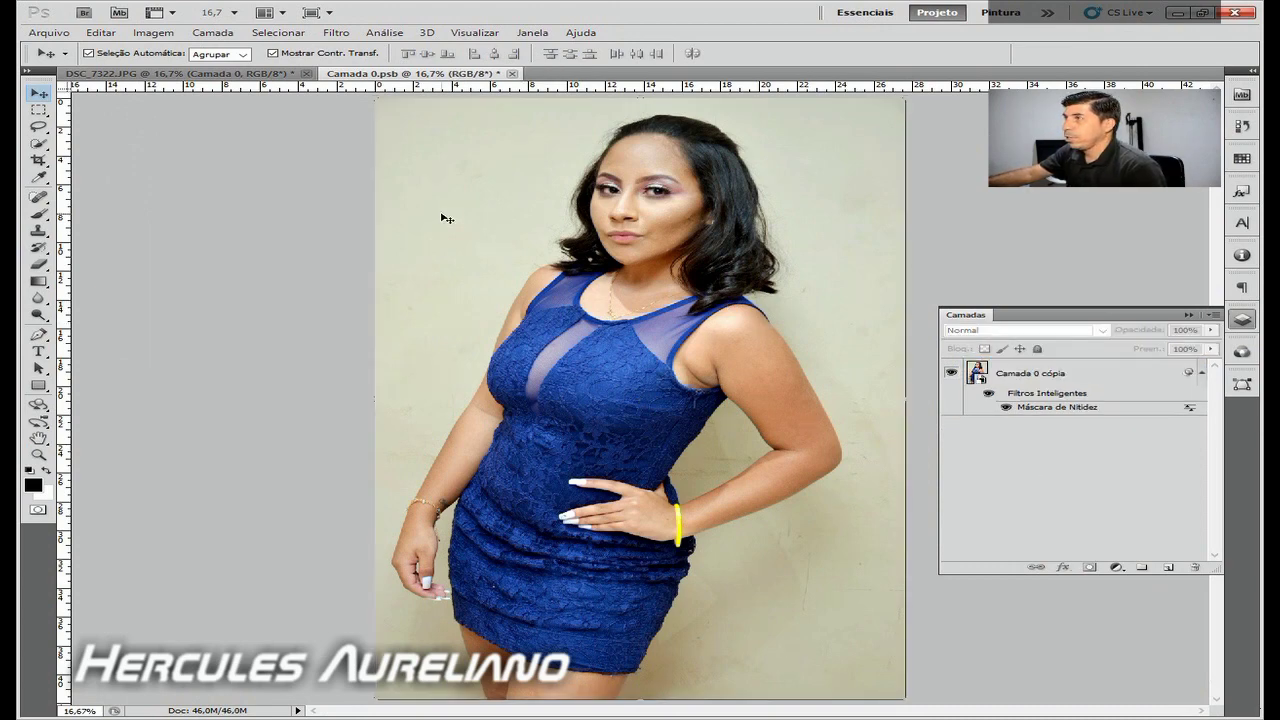
Save the portrait as JPEG 'foto 15 nitedez.jpg' in the Imagens library.
{"action": "left_click", "coordinate": [50, 32]}
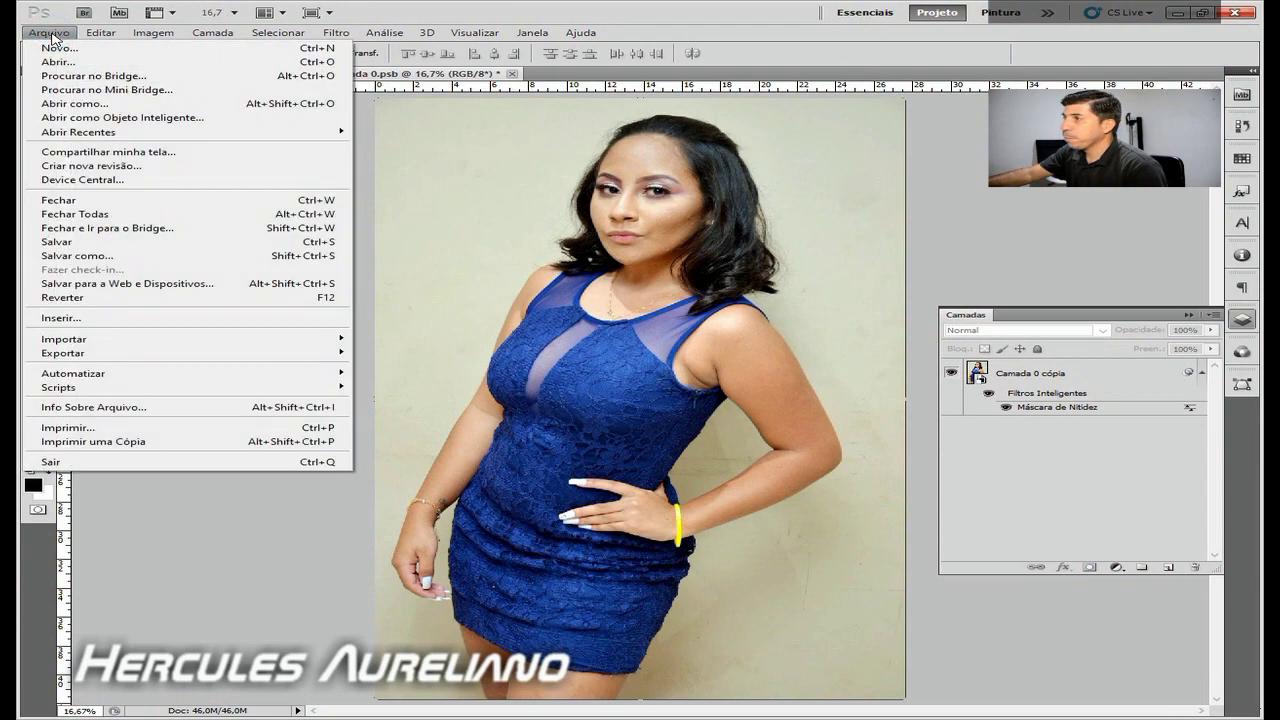
{"action": "left_click", "coordinate": [85, 257]}
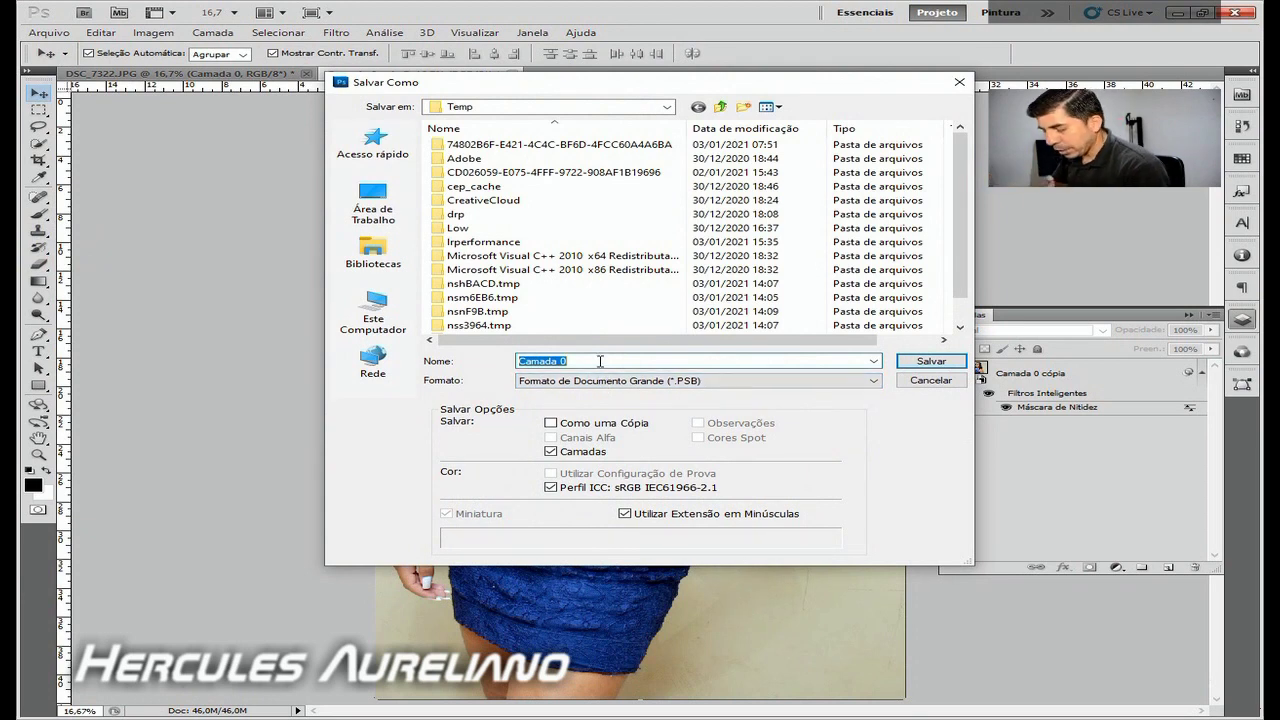
{"action": "type", "text": "foto "}
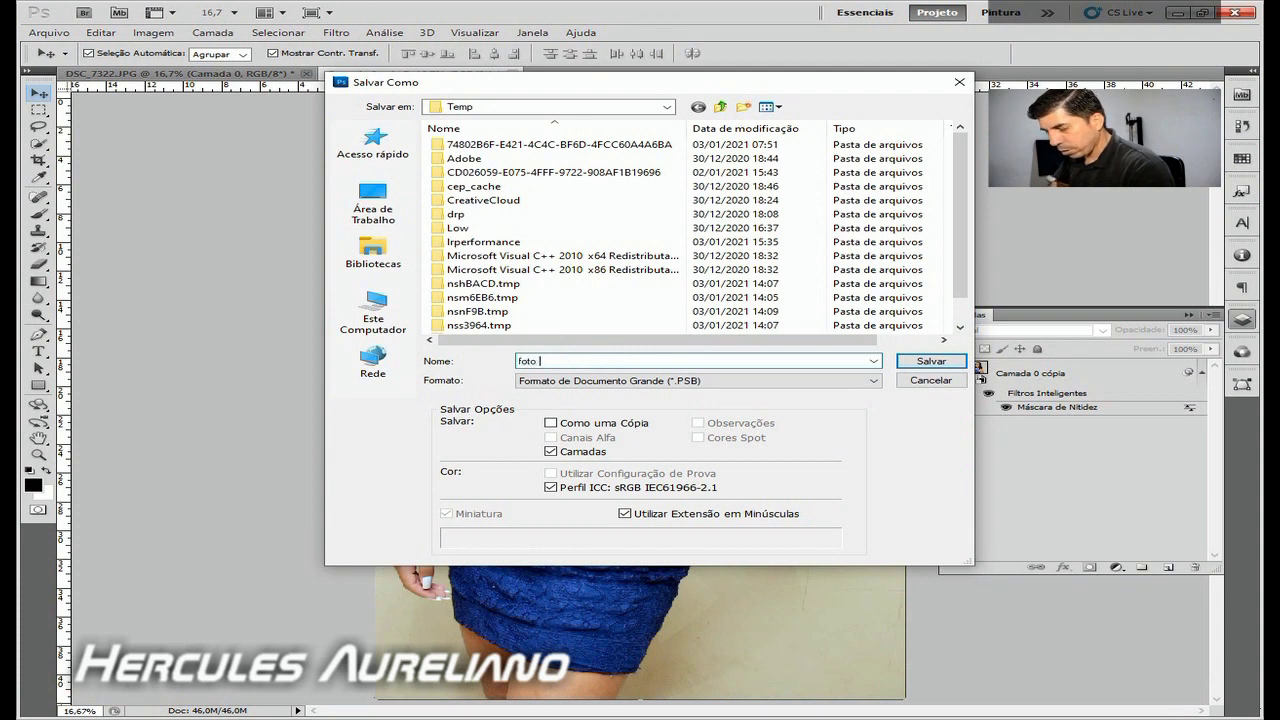
{"action": "type", "text": "14"}
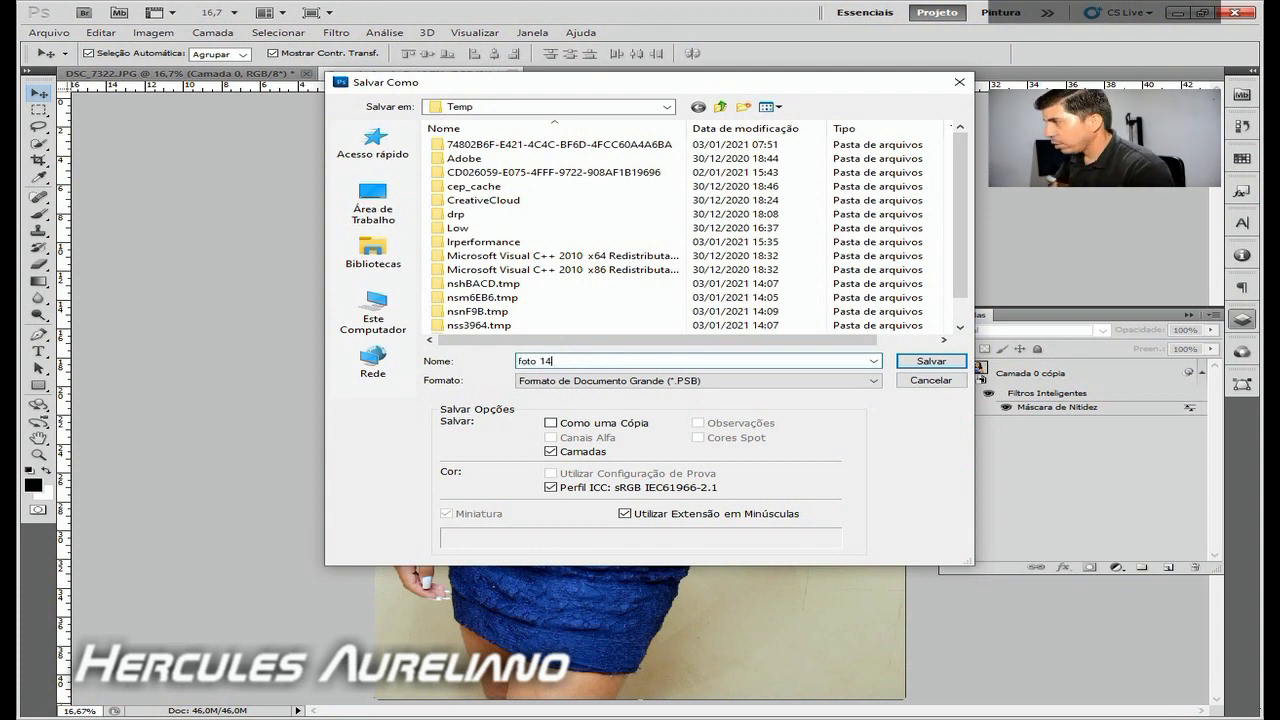
{"action": "key", "text": "BackSpace"}
{"action": "type", "text": "5 nite"}
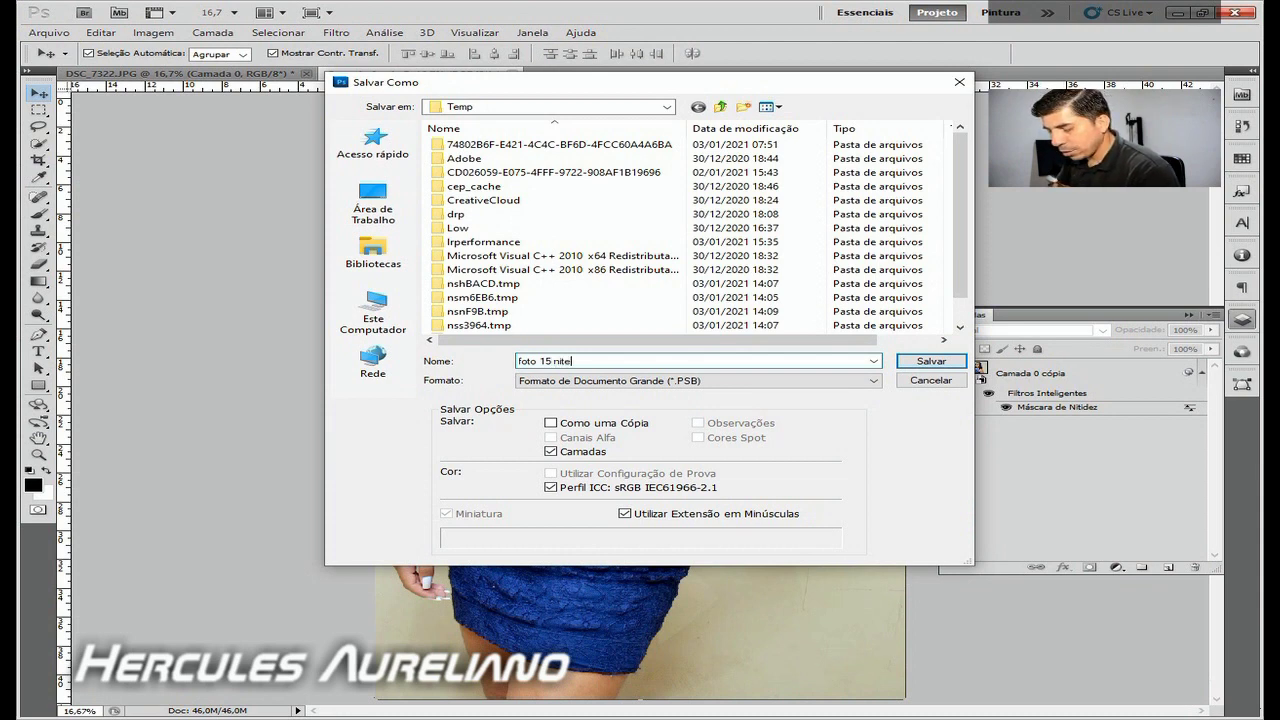
{"action": "type", "text": "dez"}
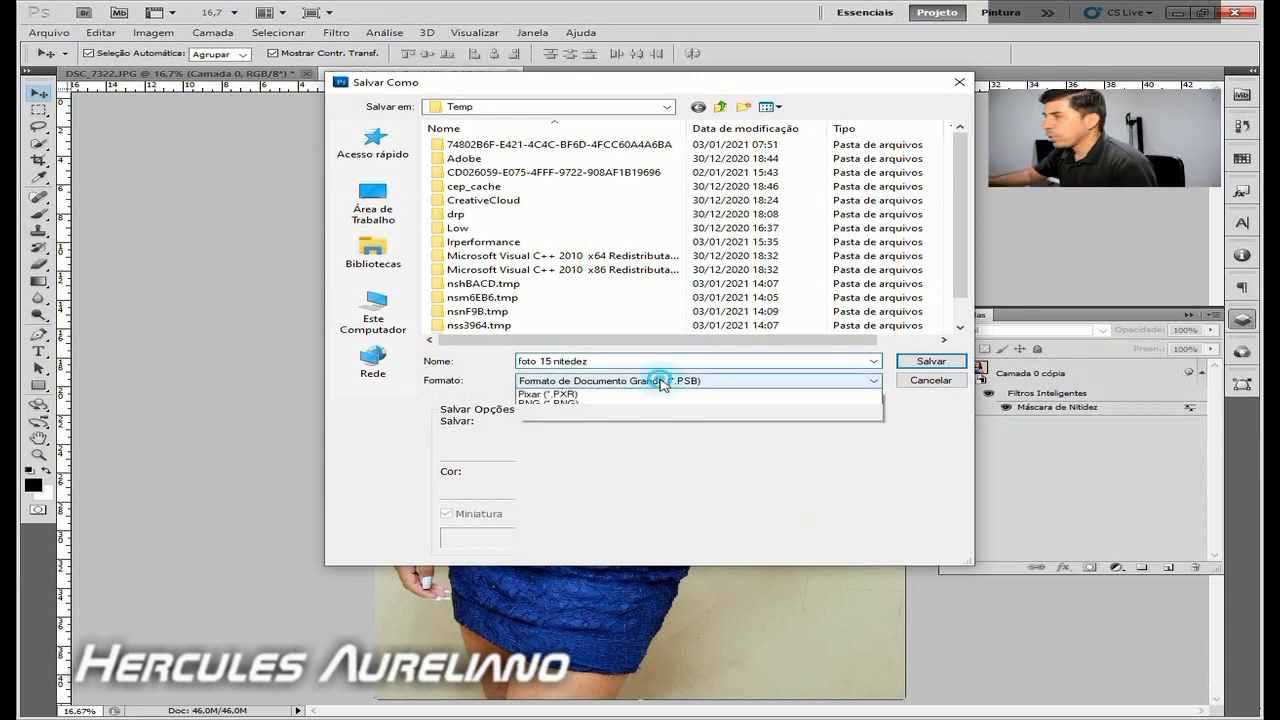
{"action": "left_click", "coordinate": [661, 381]}
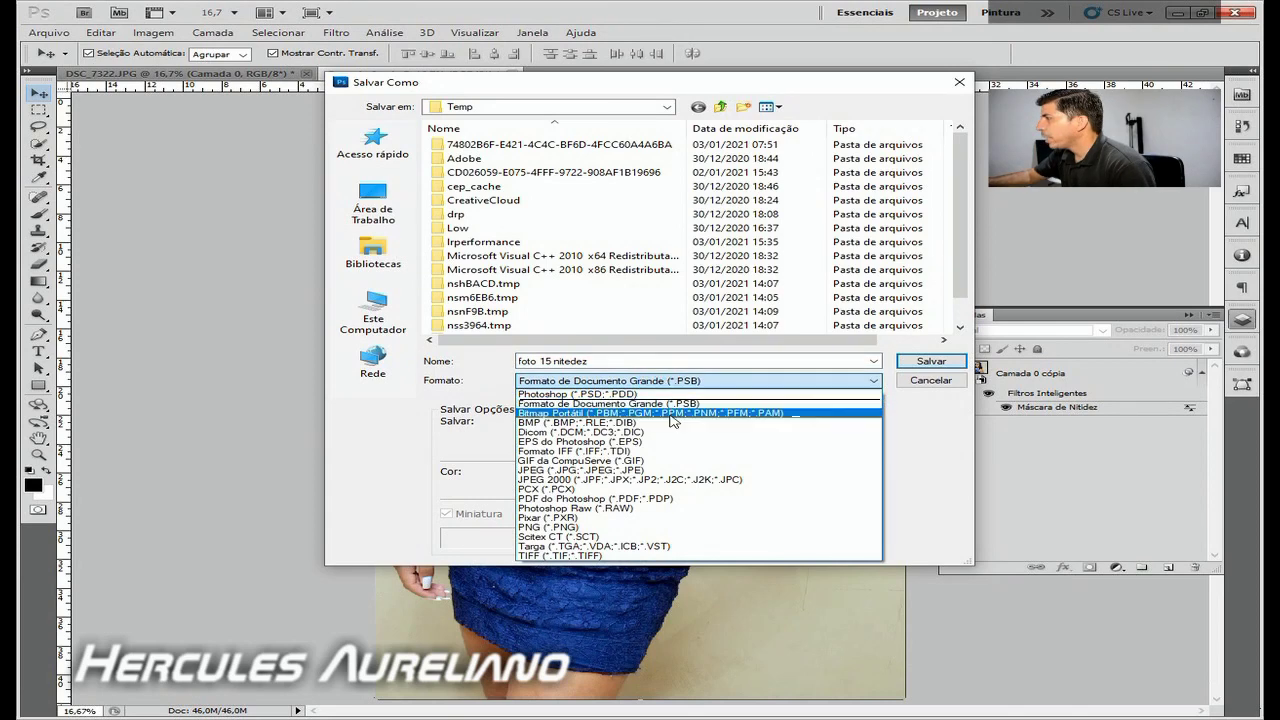
{"action": "left_click", "coordinate": [637, 471]}
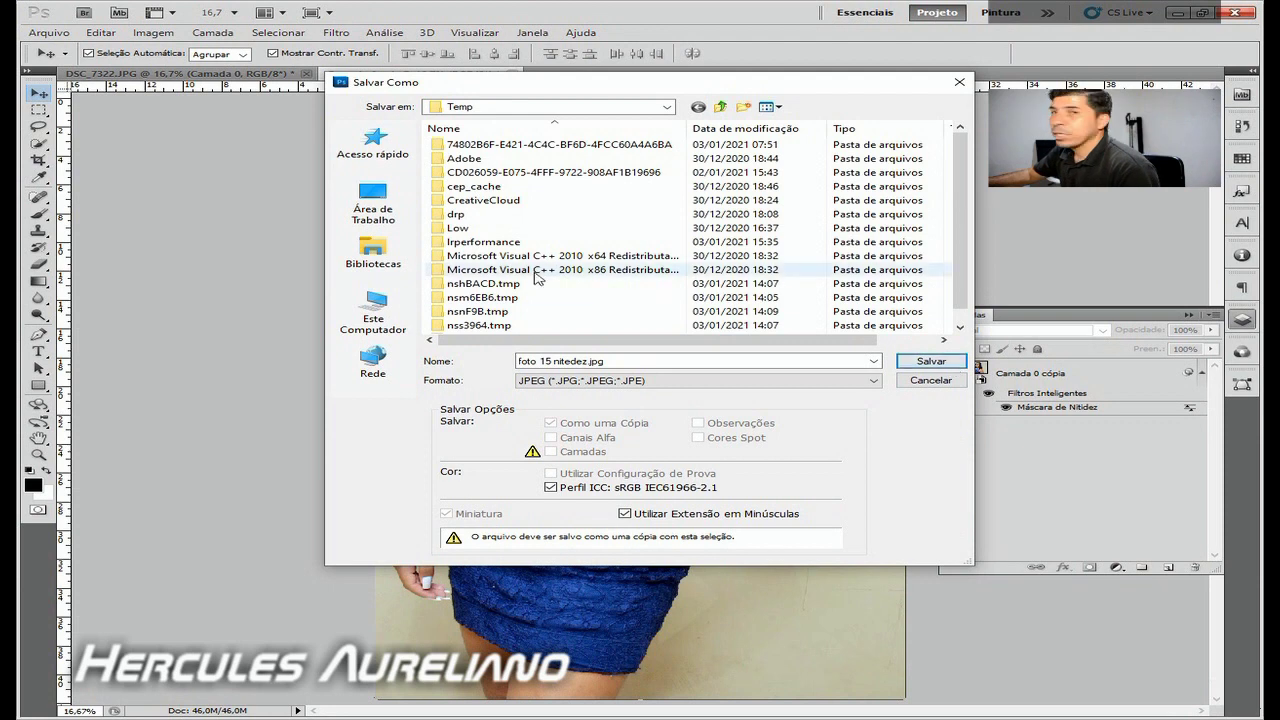
{"action": "left_click", "coordinate": [374, 257]}
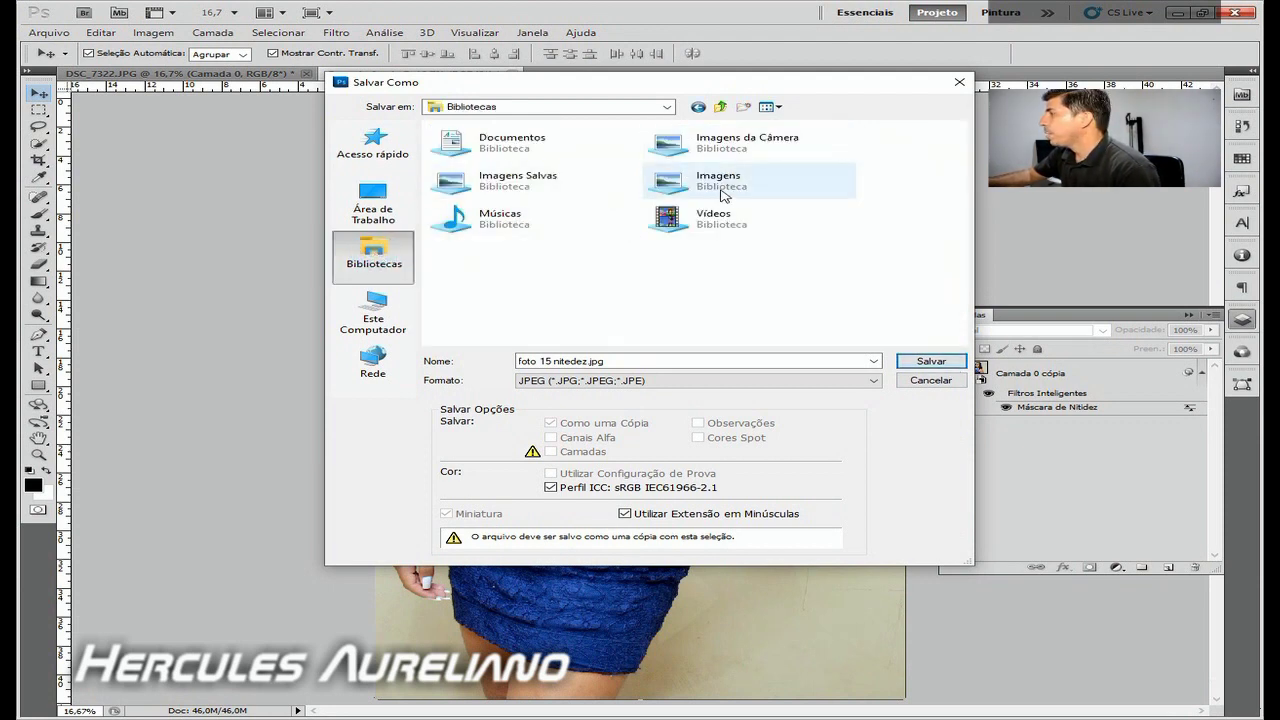
{"action": "double_click", "coordinate": [720, 192]}
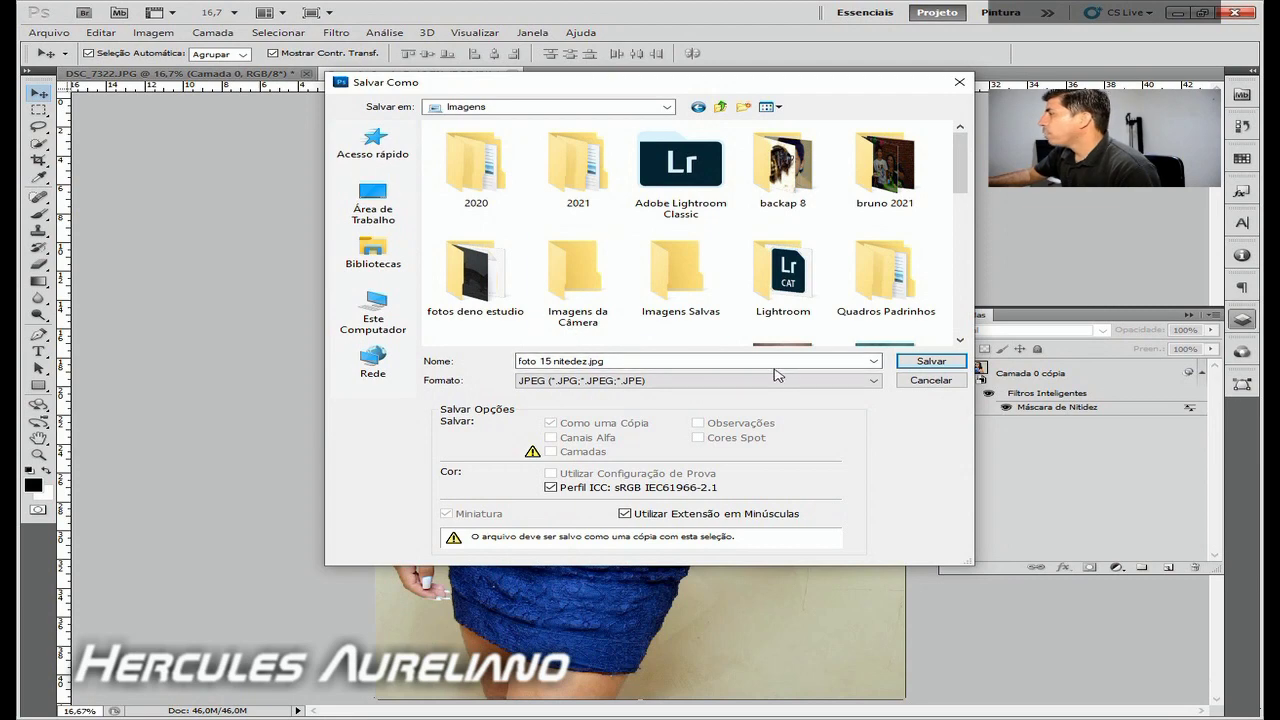
{"action": "left_click", "coordinate": [913, 362]}
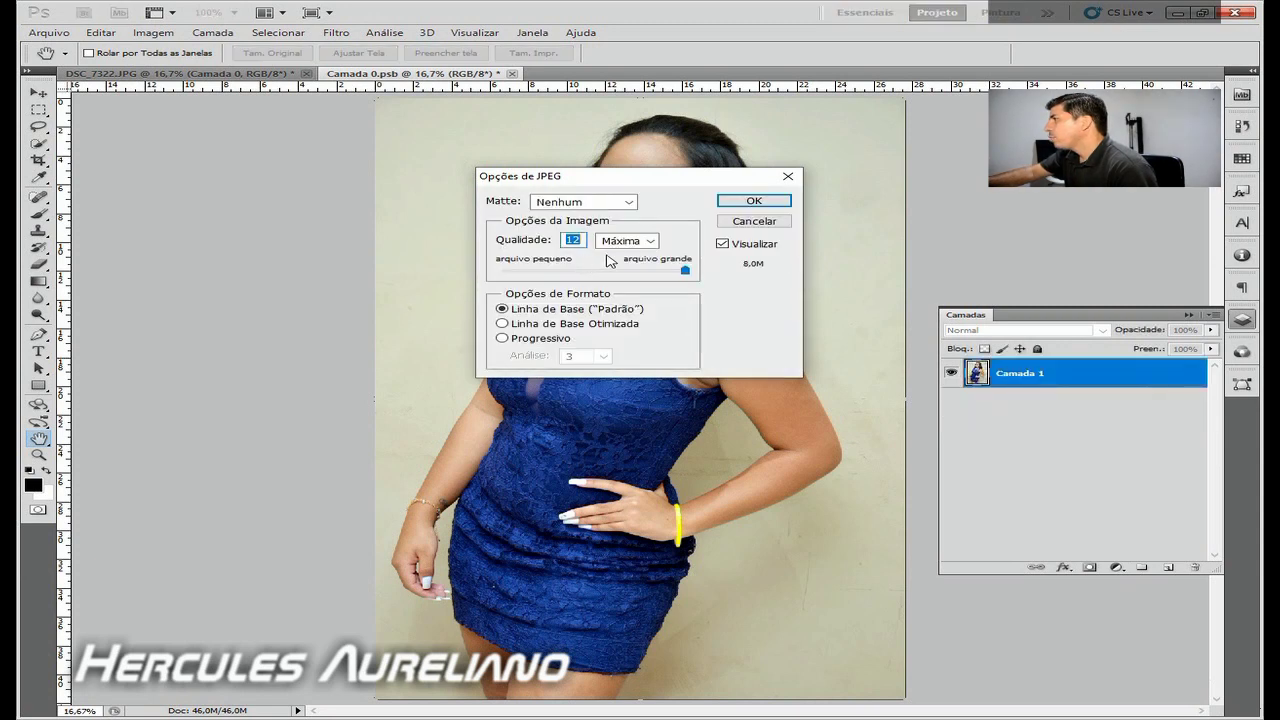
Confirm JPEG quality 12 (Maximum) to save the portrait as 'foto 15 nitedez.jpg'.
{"action": "left_click", "coordinate": [742, 205]}
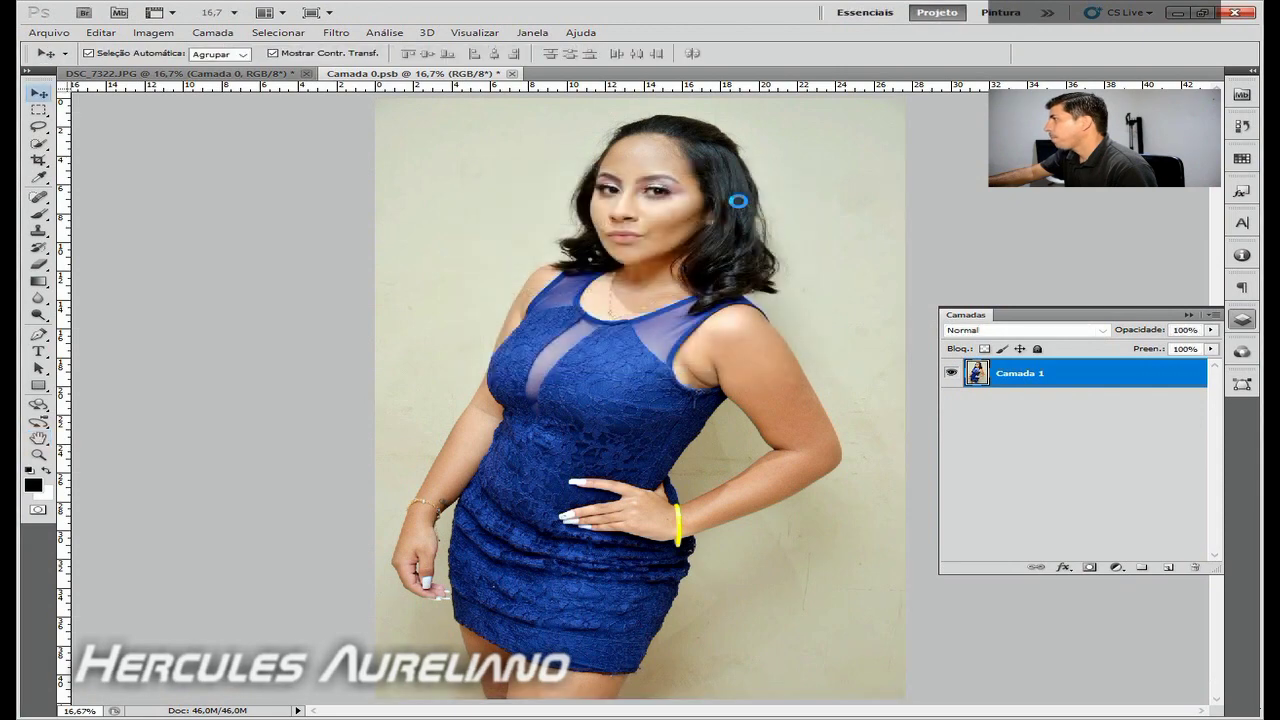